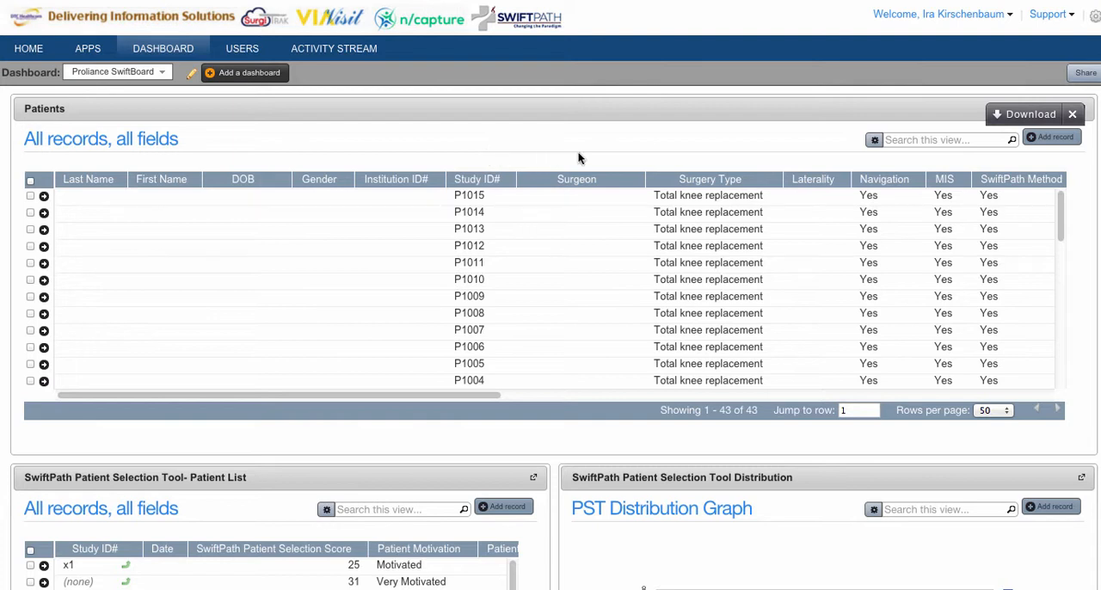
# Add a record to the Patients table with the next sequential study ID, save it and open another blank record
pyautogui.click(1055, 138)
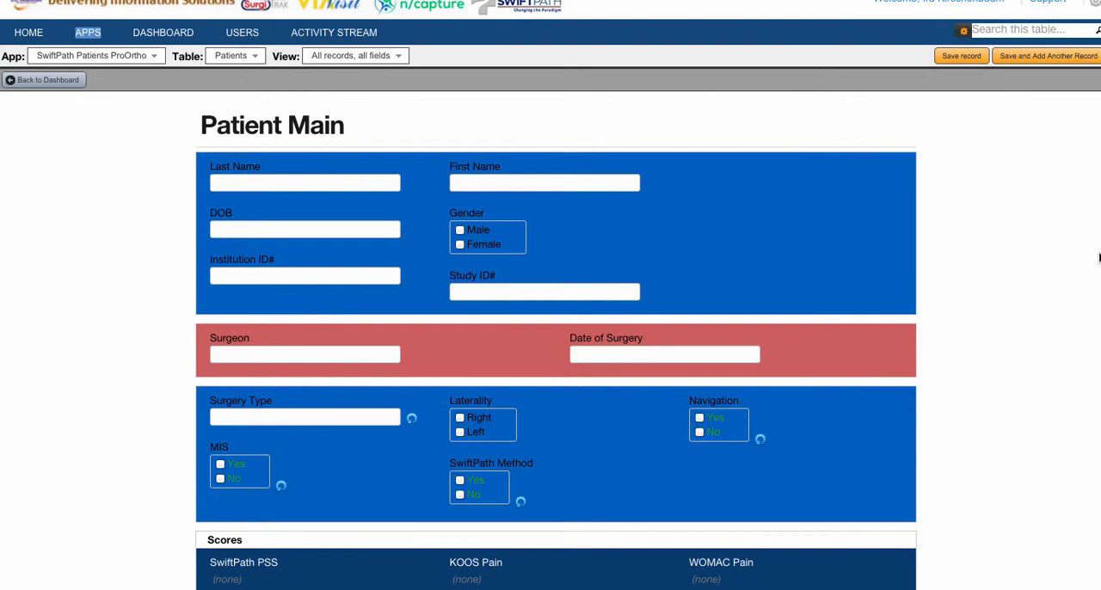
pyautogui.scroll(-5, 1098, 257)
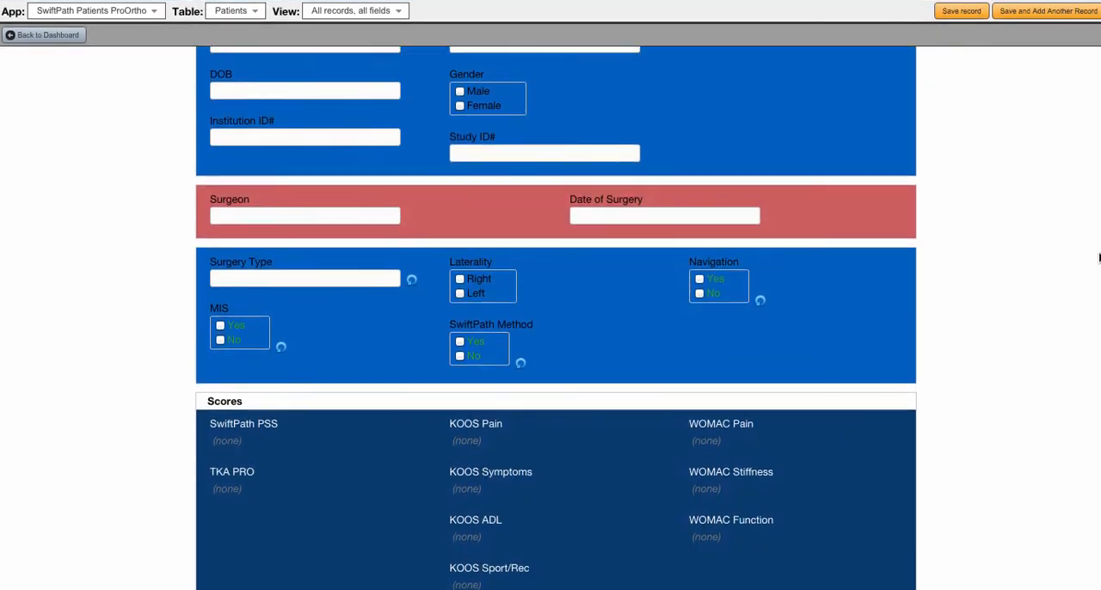
pyautogui.scroll(5, 1098, 257)
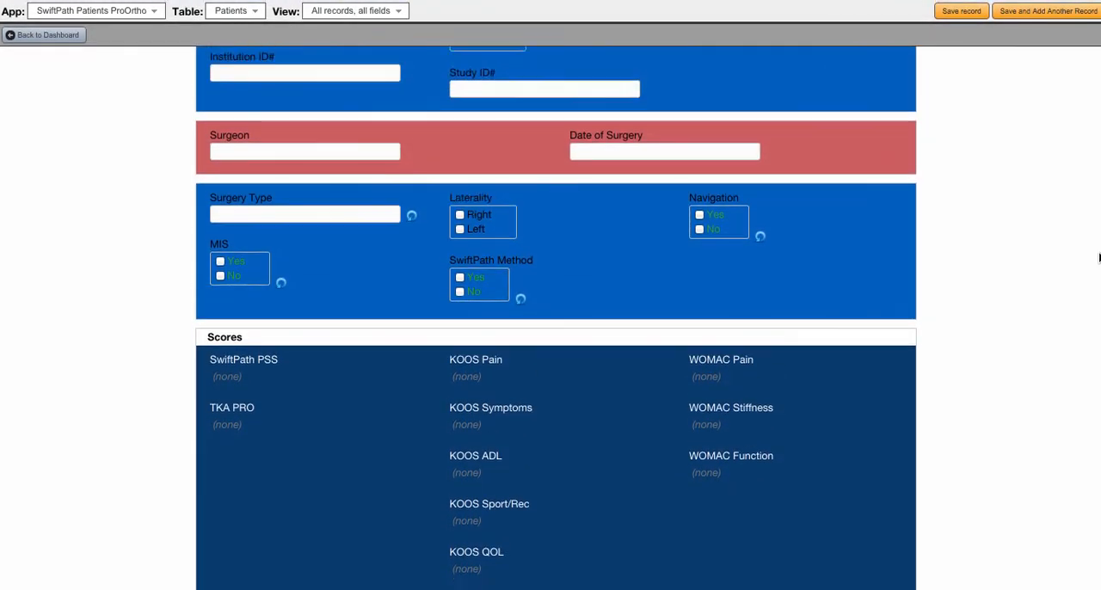
pyautogui.scroll(-2, 1098, 256)
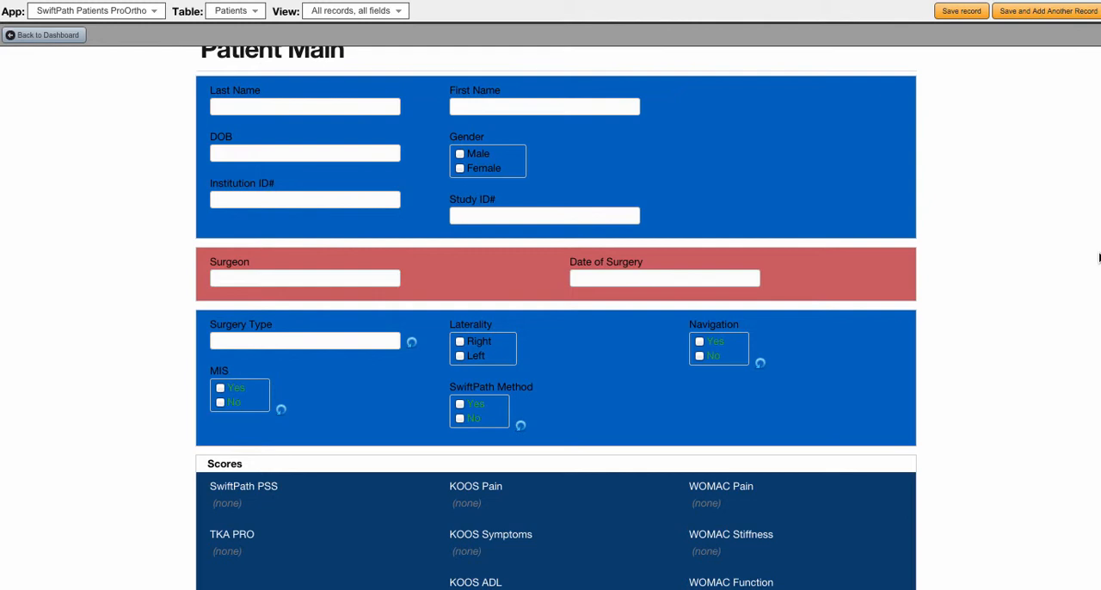
pyautogui.click(563, 213)
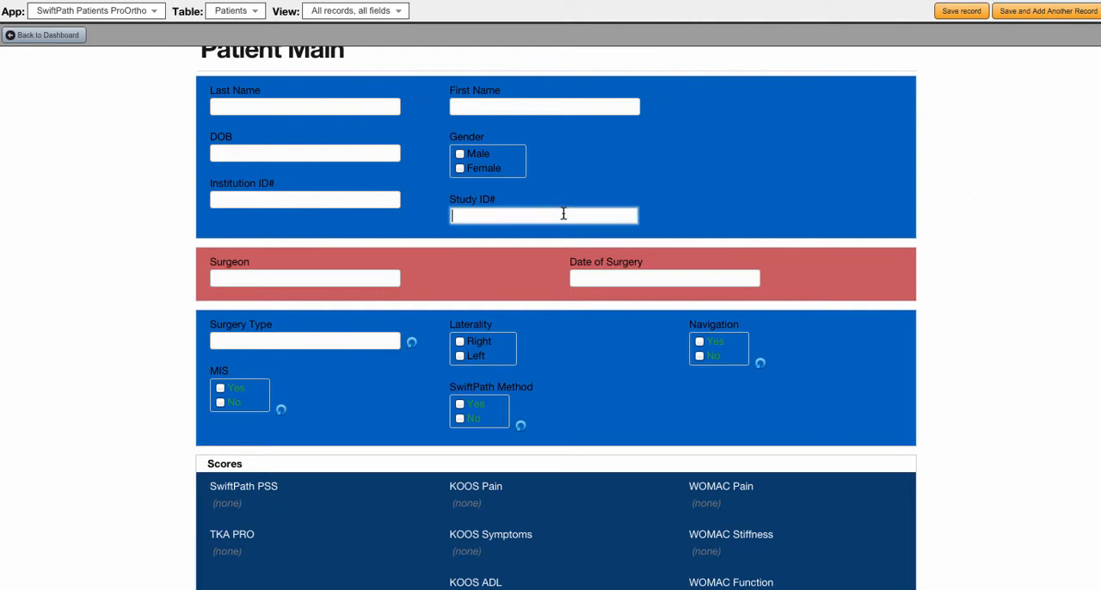
pyautogui.write('P1016')
pyautogui.click(1032, 19)
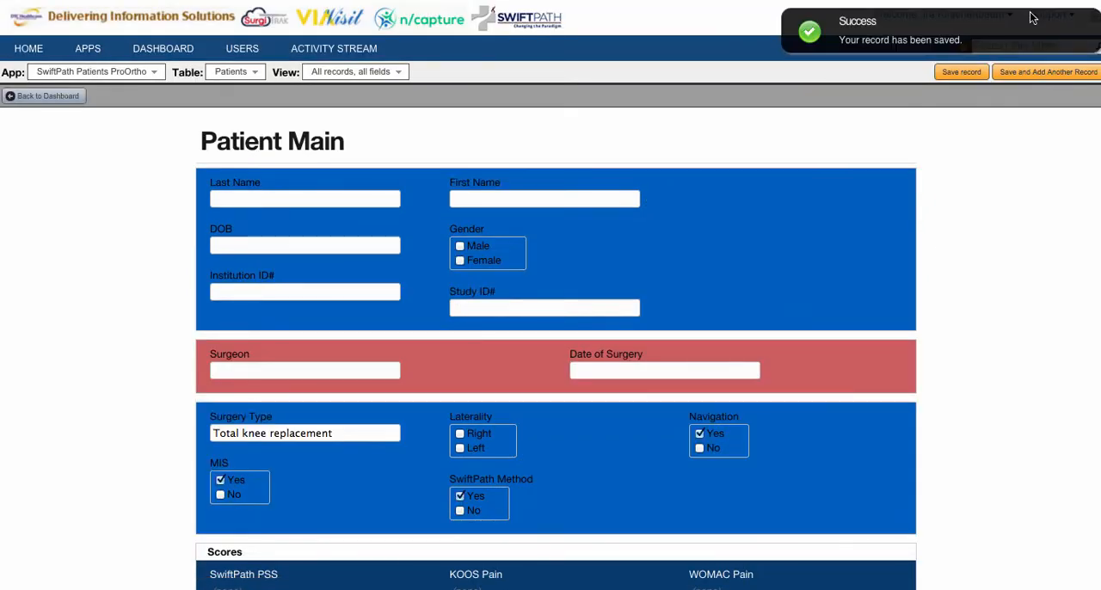
# Save two more patient records under the next two consecutive study IDs, starting another blank record after each
pyautogui.click(505, 307)
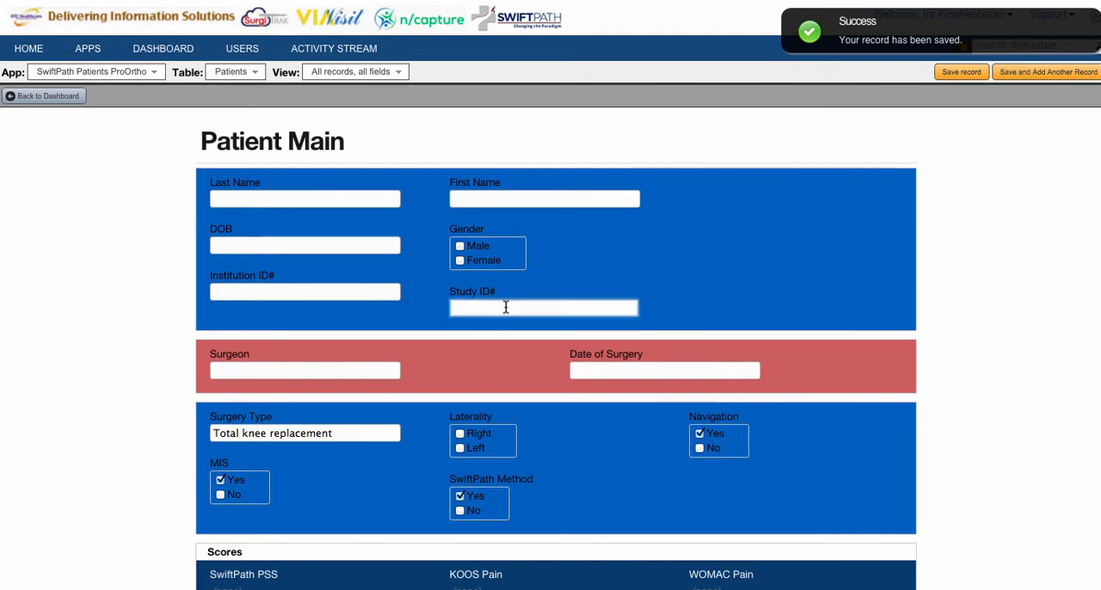
pyautogui.write('P1017')
pyautogui.click(1051, 75)
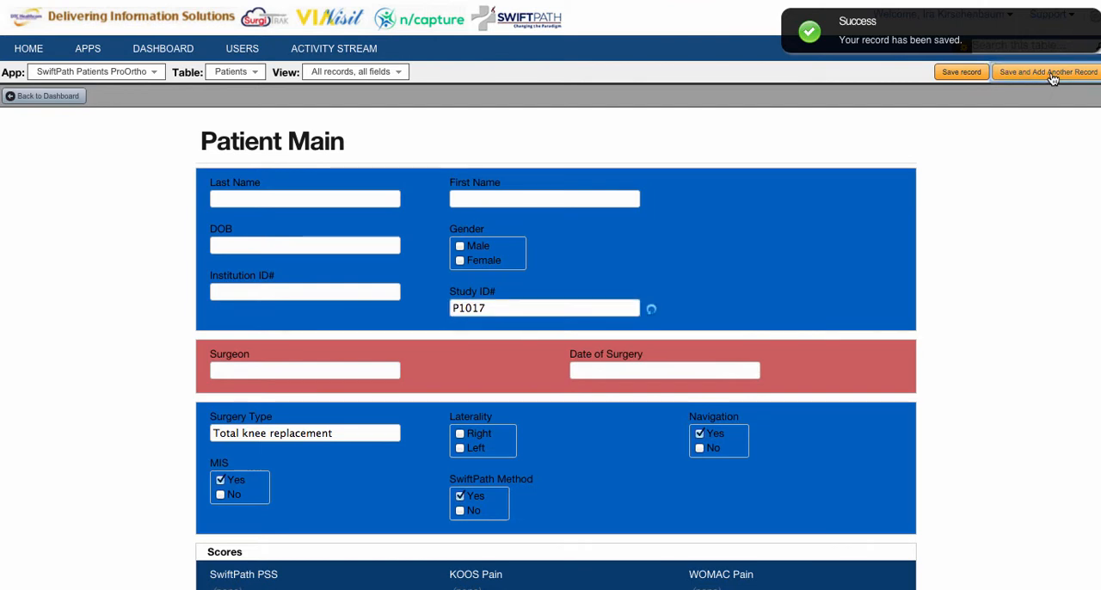
pyautogui.click(494, 310)
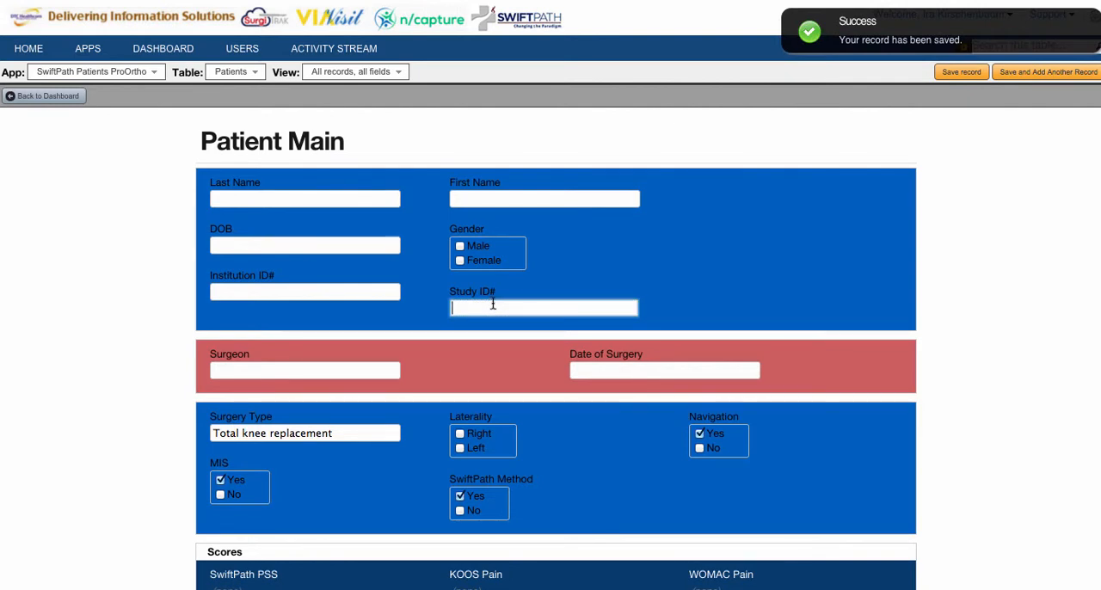
pyautogui.write('P1018')
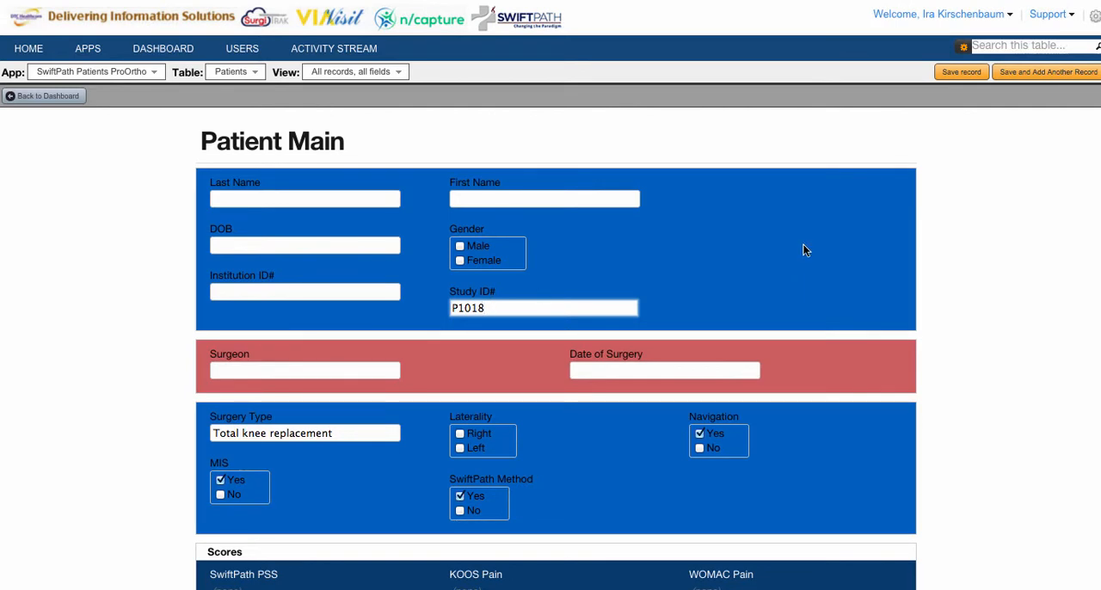
pyautogui.click(1004, 72)
# Enter and save the last two patient records with consecutive study IDs, ending on the saved final record
pyautogui.write('P1019')
pyautogui.click(1008, 72)
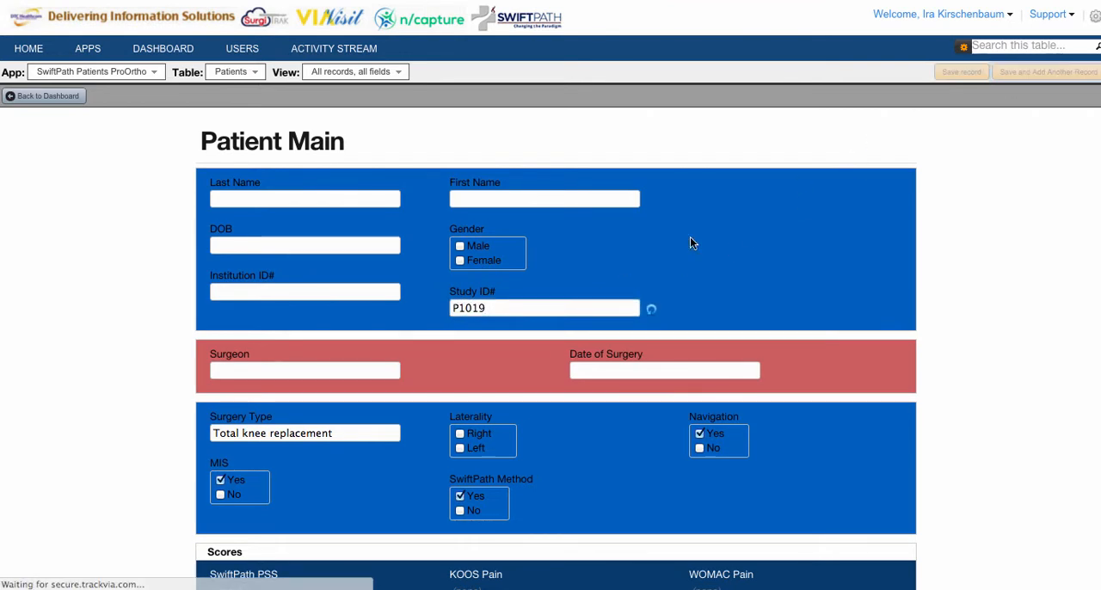
pyautogui.click(538, 307)
pyautogui.write('P')
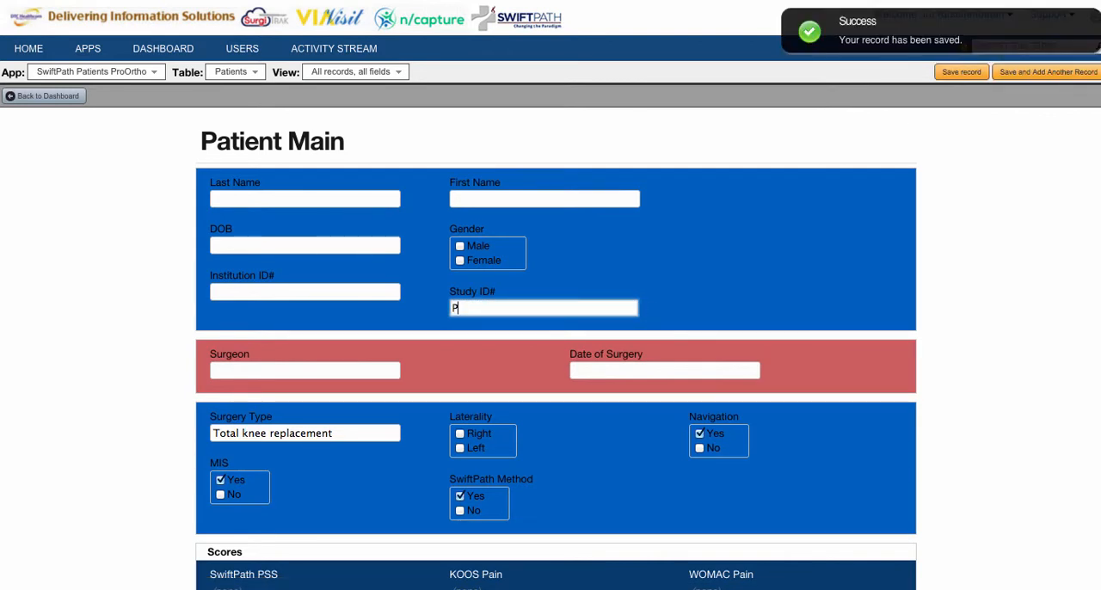
pyautogui.write('101')
pyautogui.press('BackSpace')
pyautogui.write('20')
pyautogui.click(946, 72)
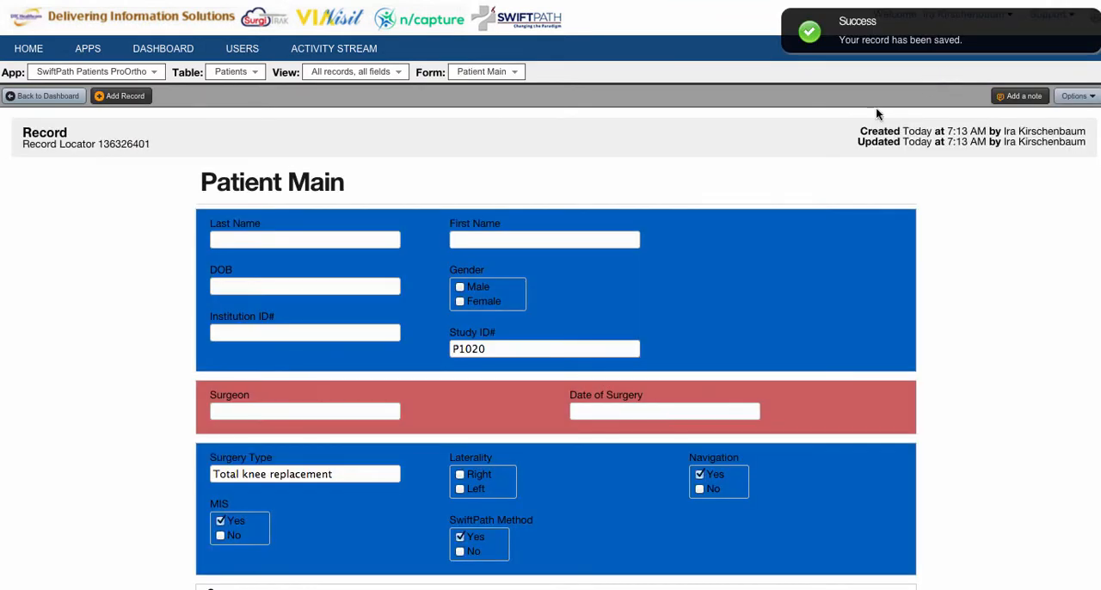
# Review the surgery type options in the saved patient record, keeping Total knee replacement
pyautogui.scroll(-2, 628, 245)
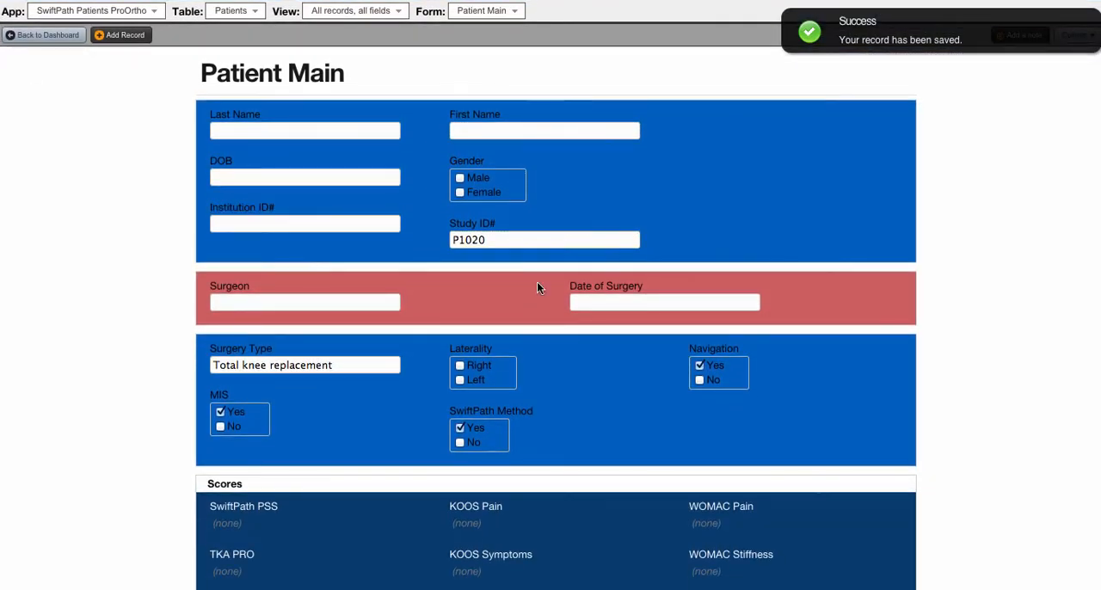
pyautogui.click(360, 366)
pyautogui.click(360, 367)
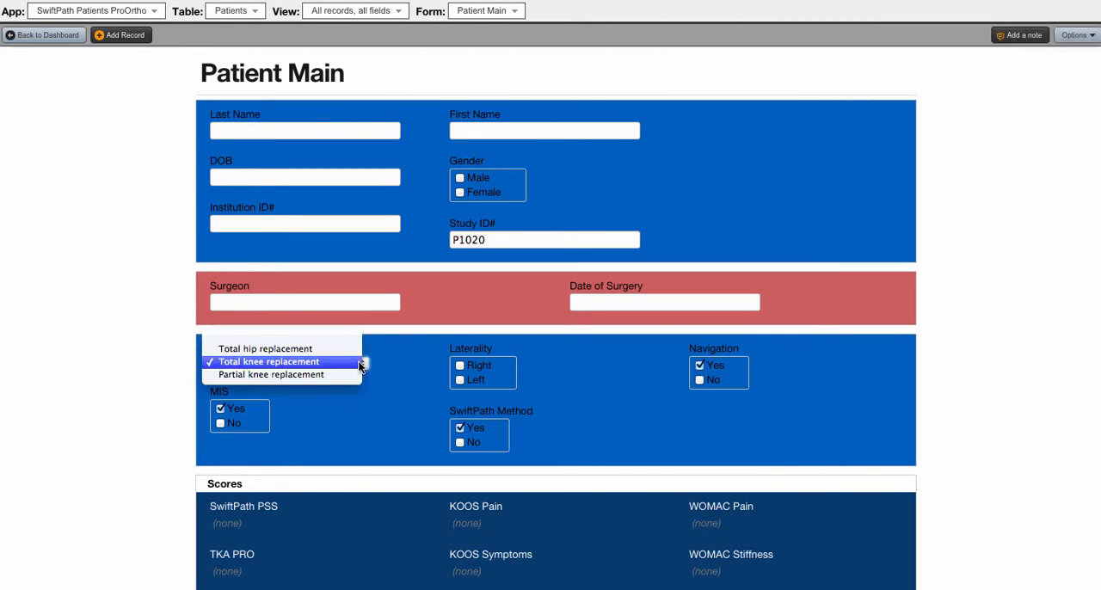
pyautogui.click(399, 362)
pyautogui.scroll(2, 399, 362)
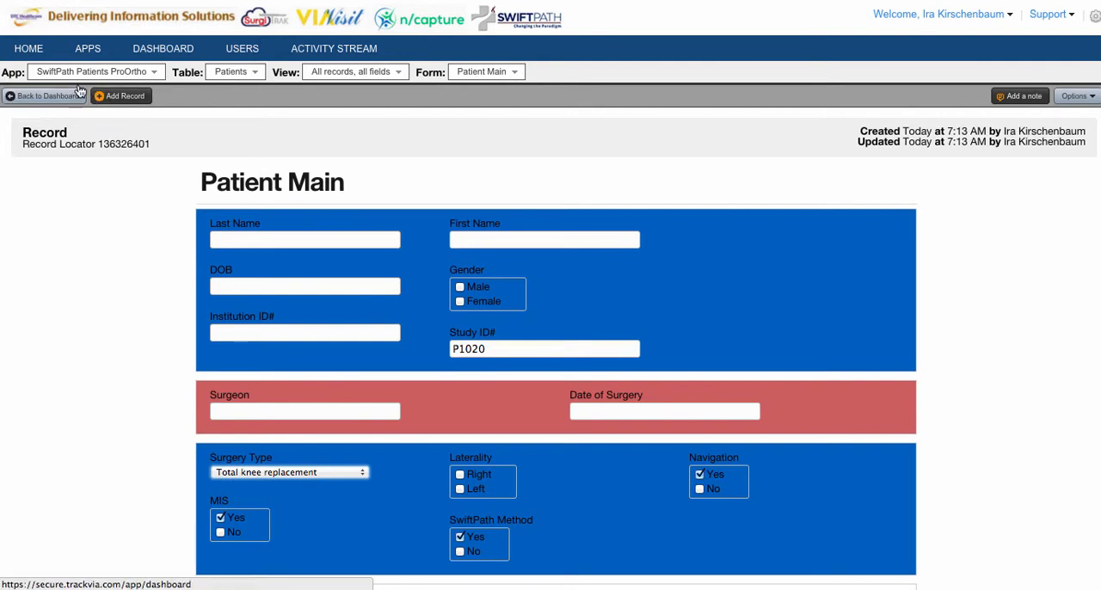
# Return to the dashboard and enter the patient's last name and first name in the newest row of the Patients table
pyautogui.click(142, 56)
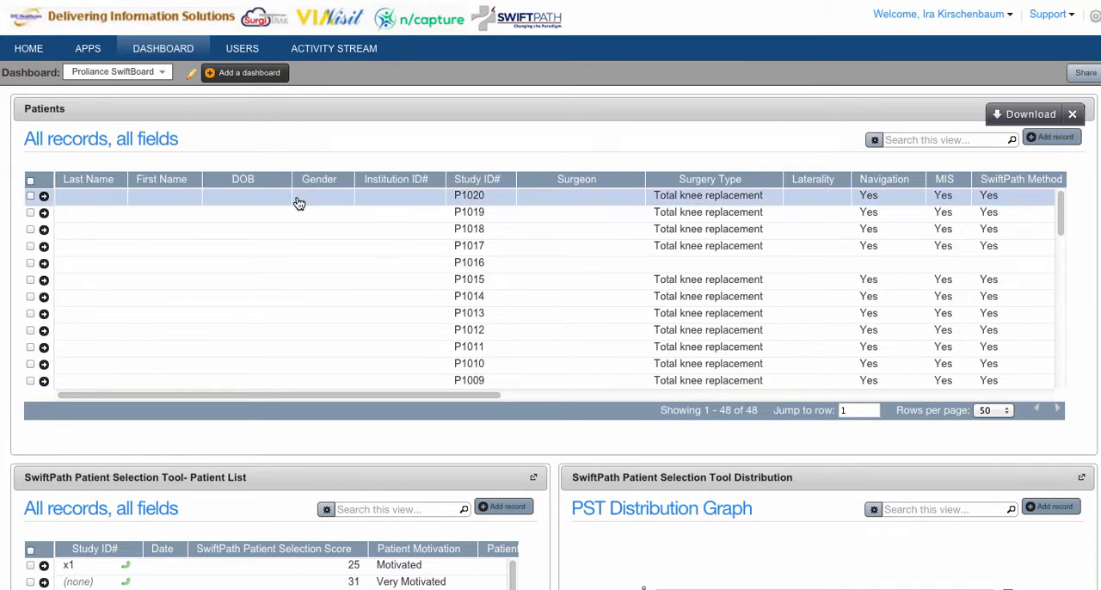
pyautogui.click(101, 199)
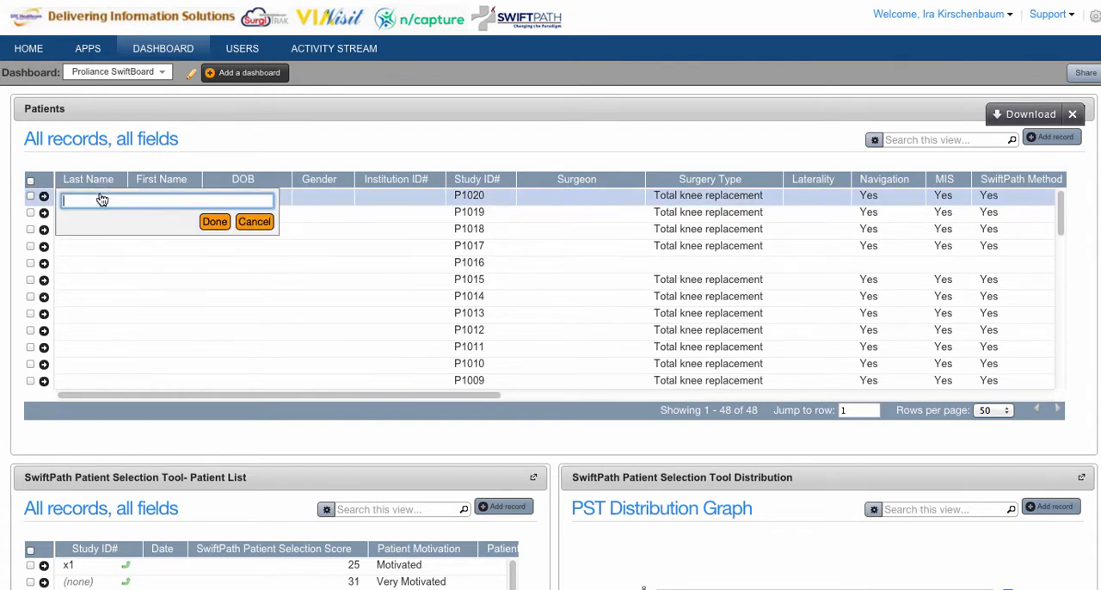
pyautogui.write('Sample')
pyautogui.click(214, 222)
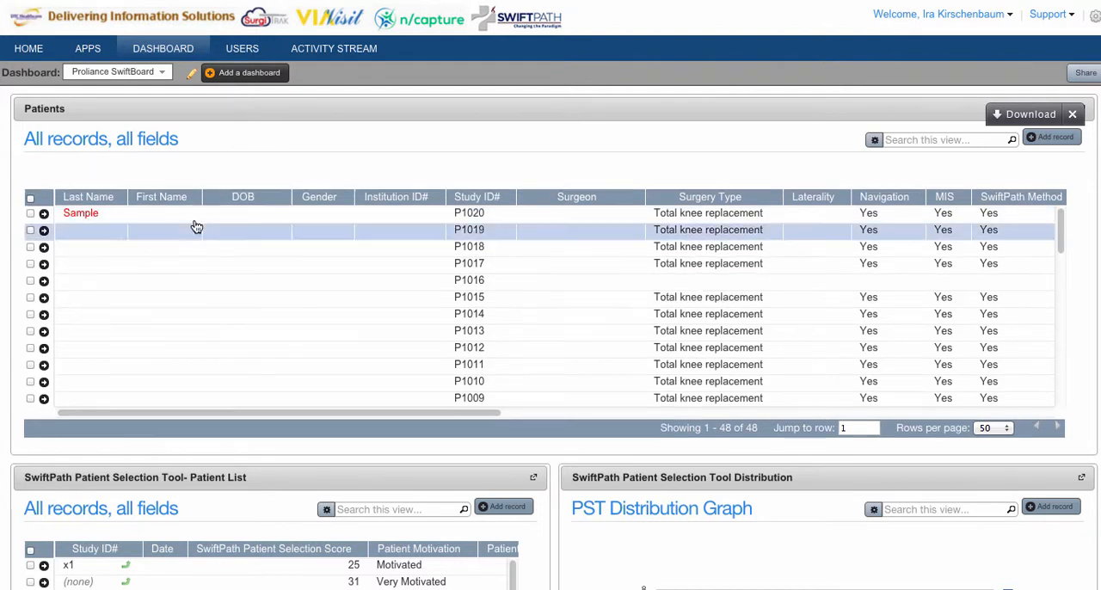
pyautogui.click(173, 221)
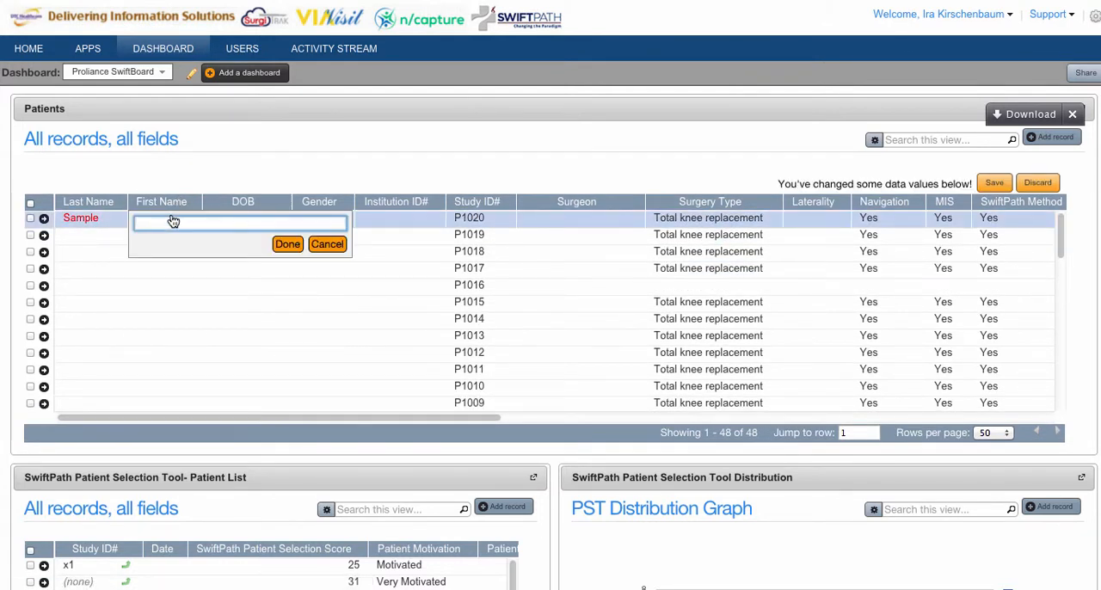
pyautogui.write('Bob')
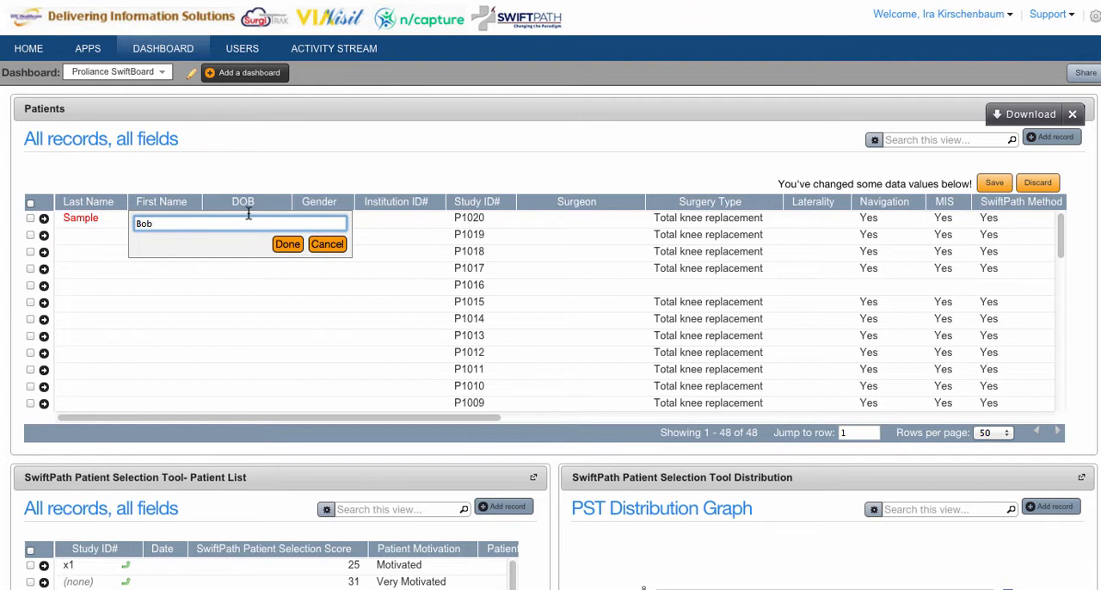
pyautogui.click(287, 243)
# Set the date of birth for the newest patient by choosing its year and day in the calendar
pyautogui.click(266, 219)
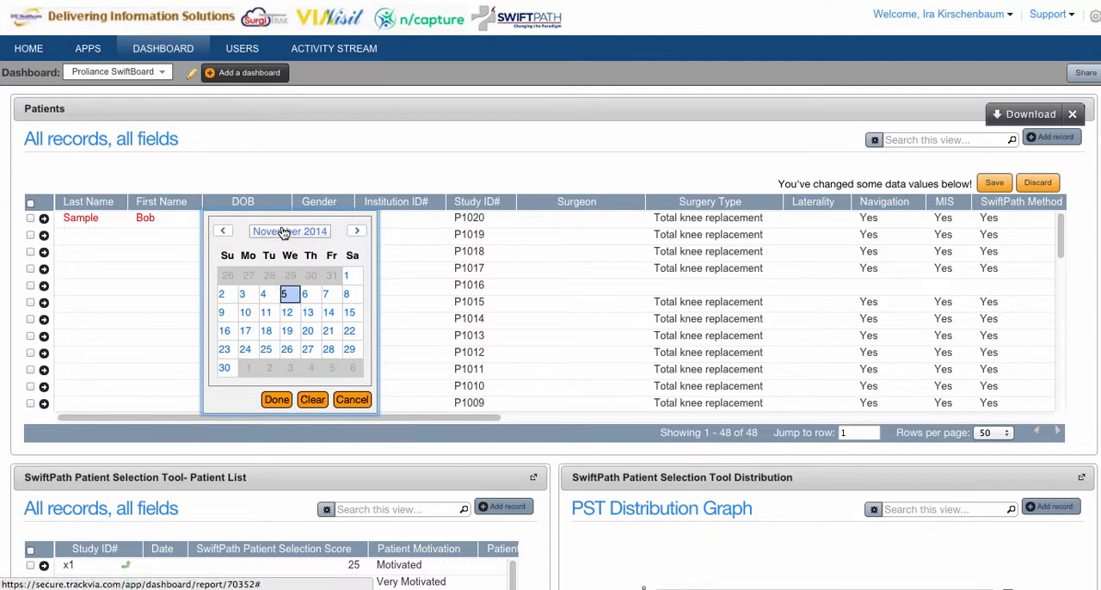
pyautogui.click(284, 233)
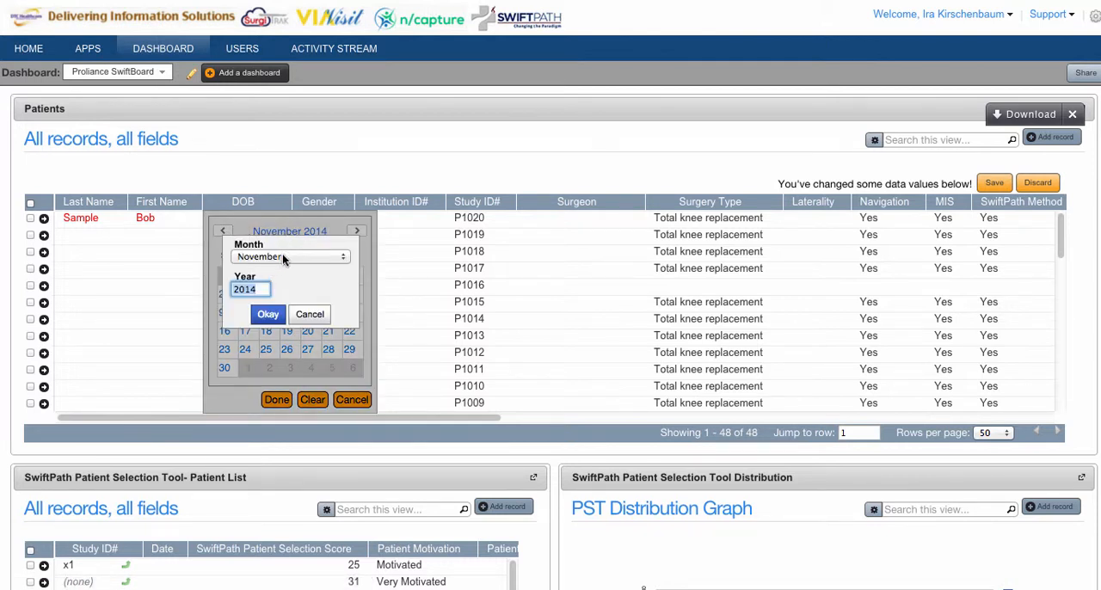
pyautogui.click(282, 258)
pyautogui.click(282, 256)
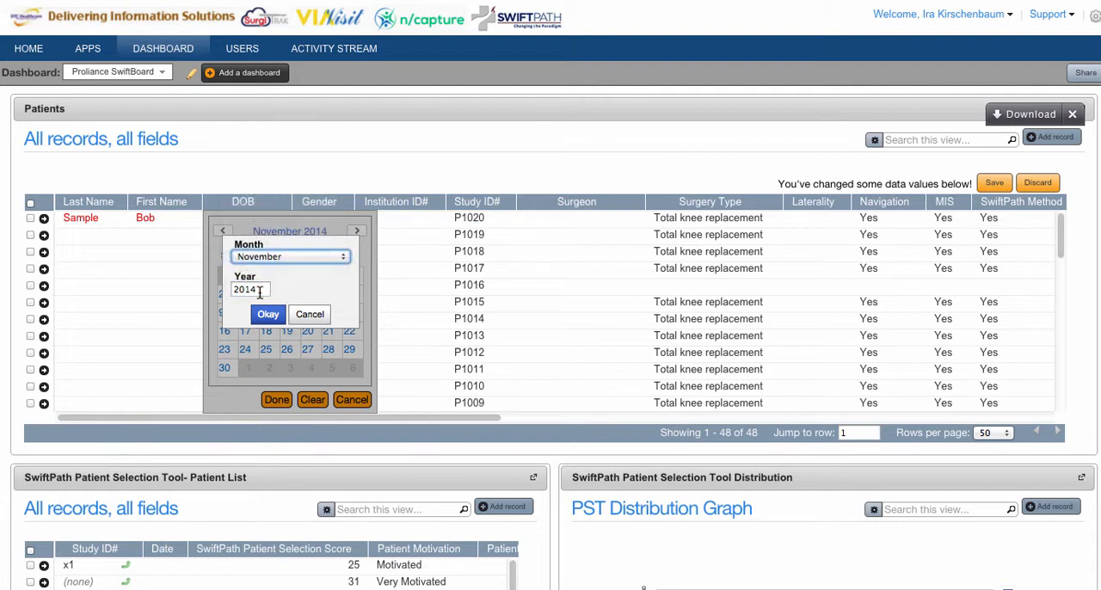
pyautogui.doubleClick(257, 289)
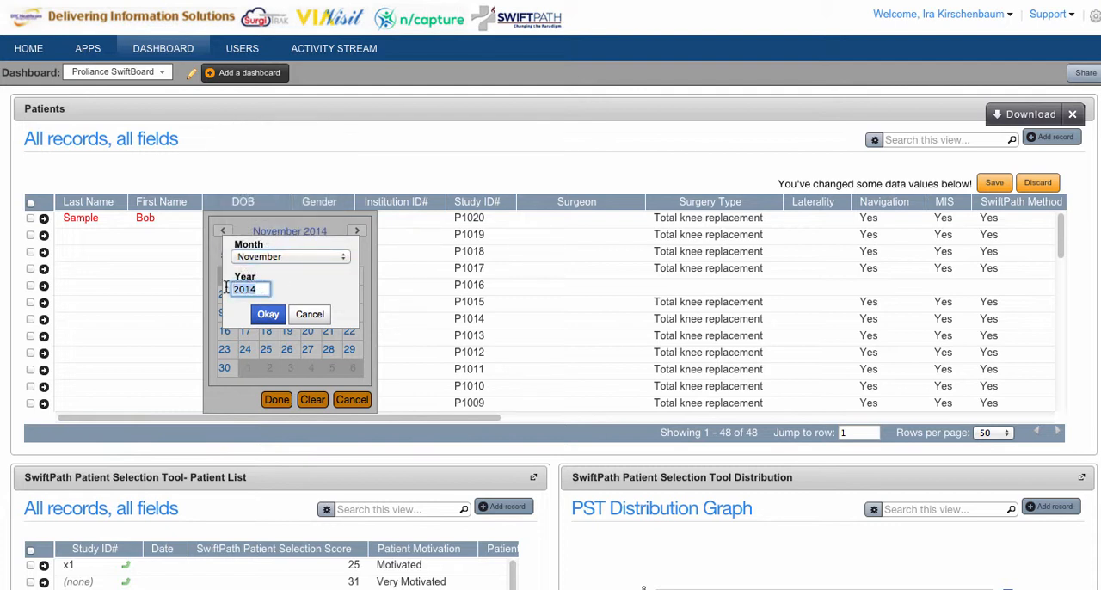
pyautogui.write('1957')
pyautogui.click(267, 314)
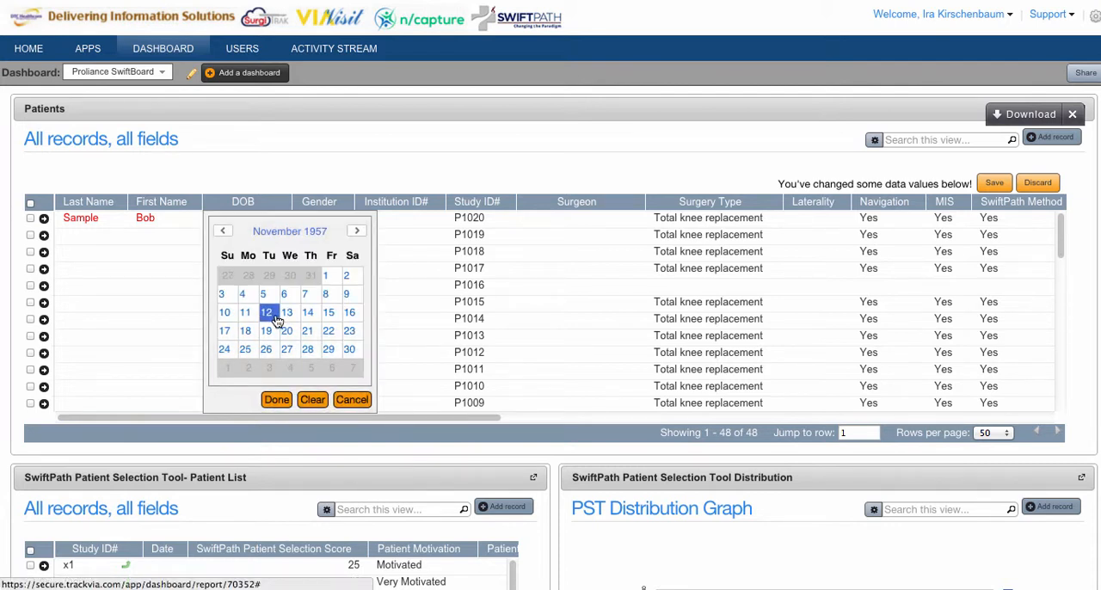
pyautogui.click(273, 316)
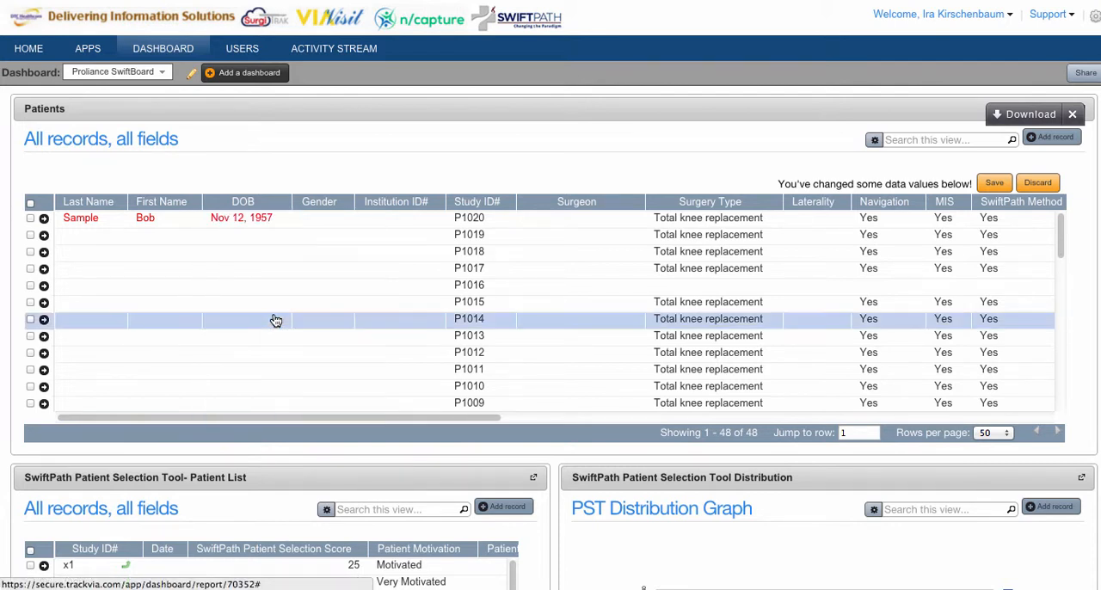
# Set the newest patient's gender to Male and assign the second listed surgeon
pyautogui.click(329, 220)
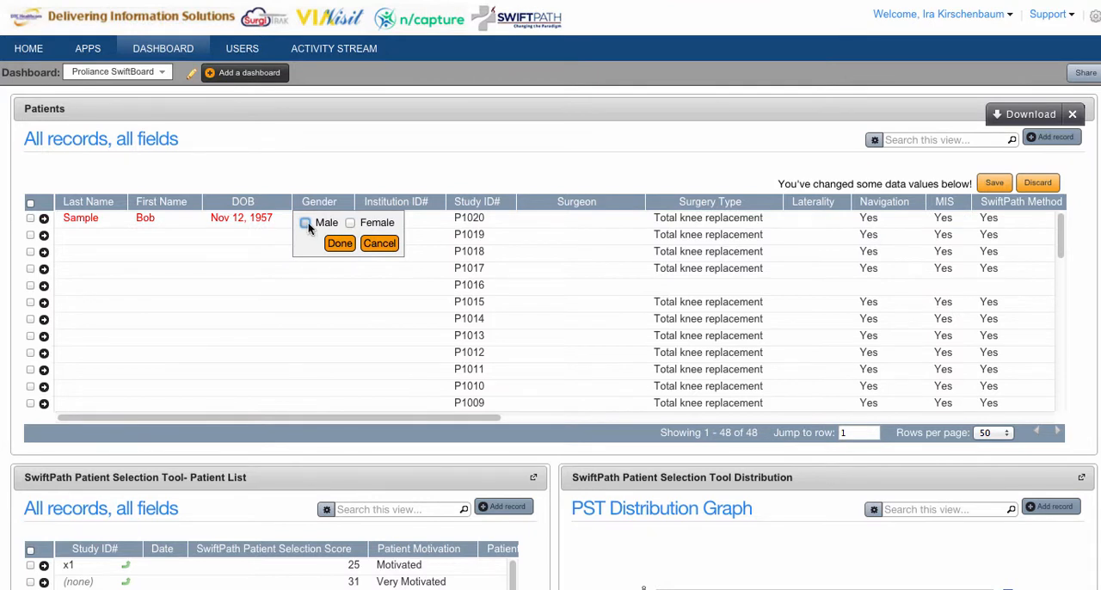
pyautogui.click(306, 223)
pyautogui.click(339, 243)
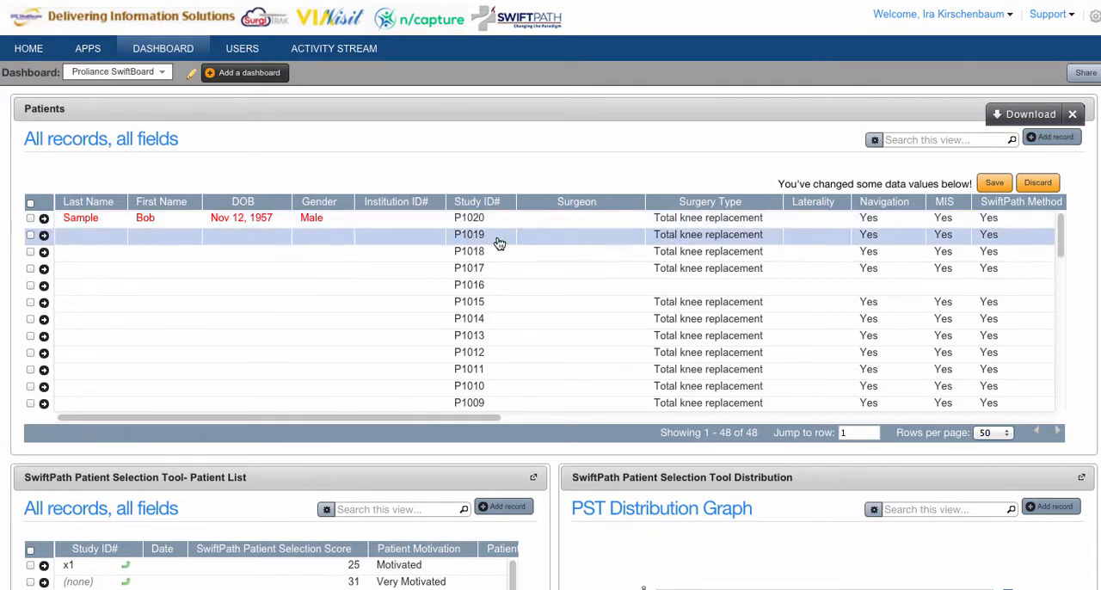
pyautogui.click(545, 218)
pyautogui.click(545, 222)
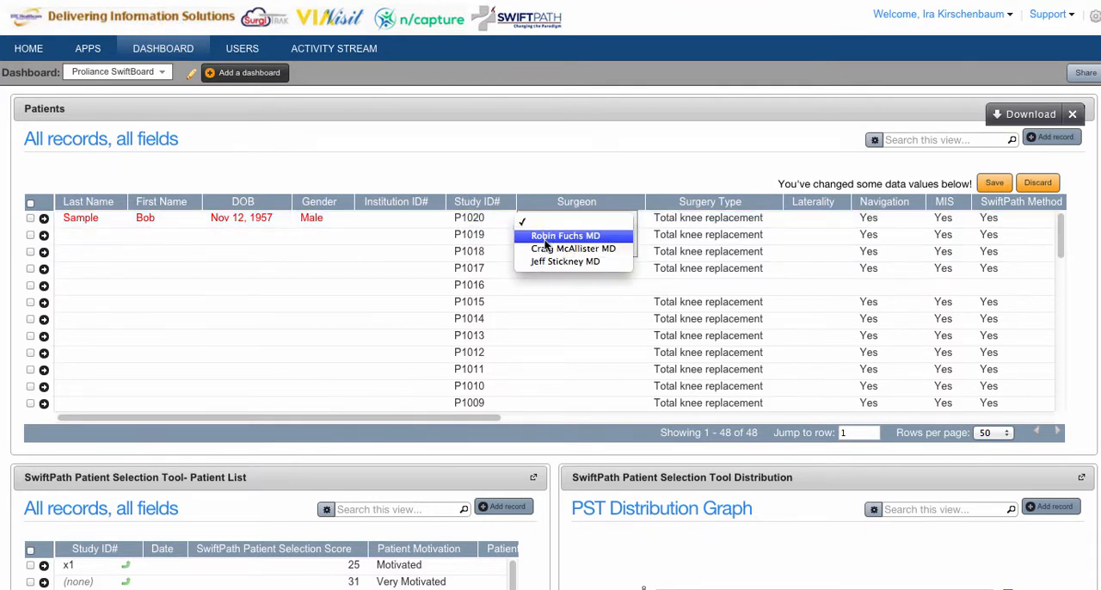
pyautogui.click(548, 248)
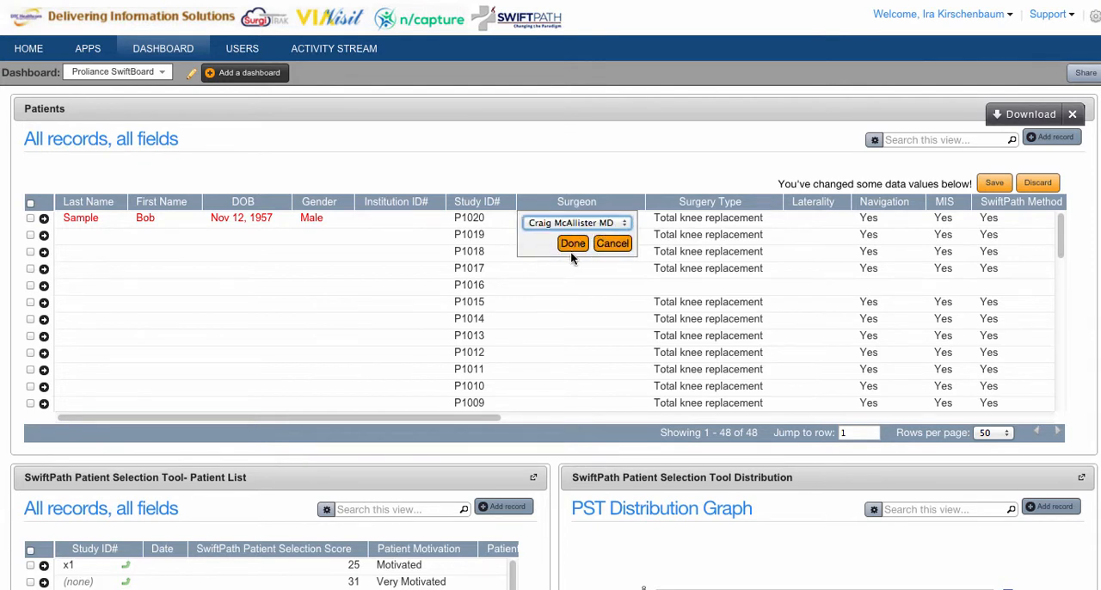
pyautogui.click(573, 244)
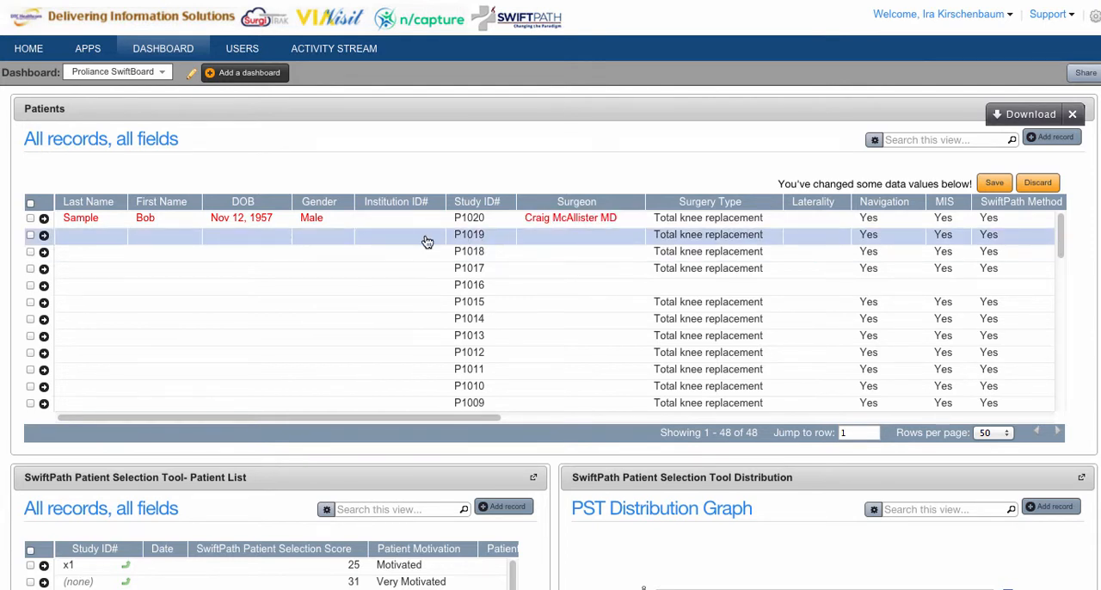
# Enter the patient's last name in the second row of the Patients table, replacing the mistyped entry
pyautogui.click(71, 243)
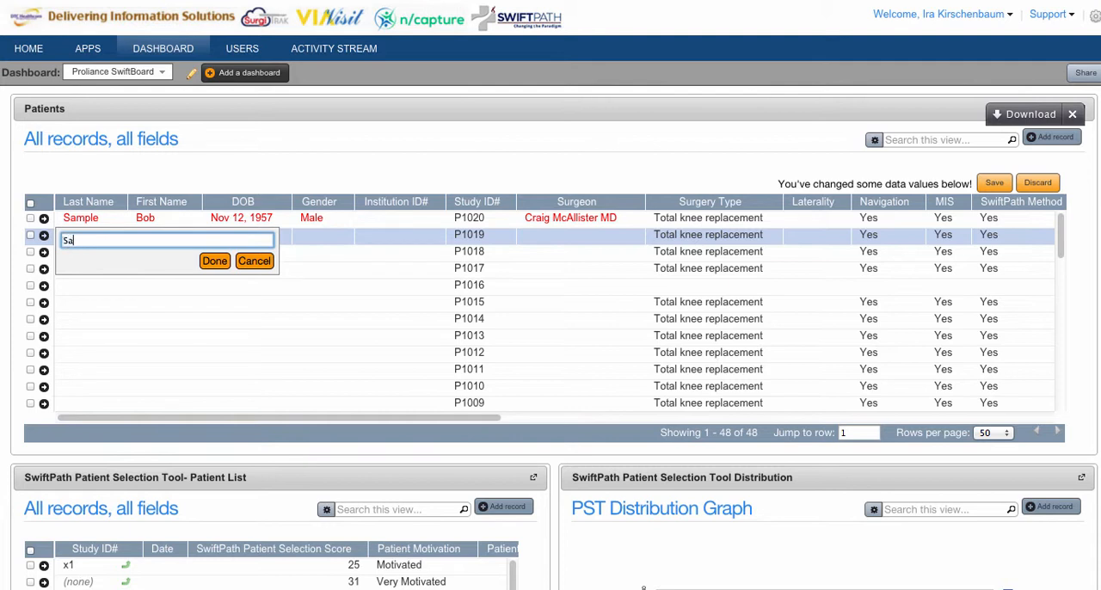
pyautogui.write('Sapleton')
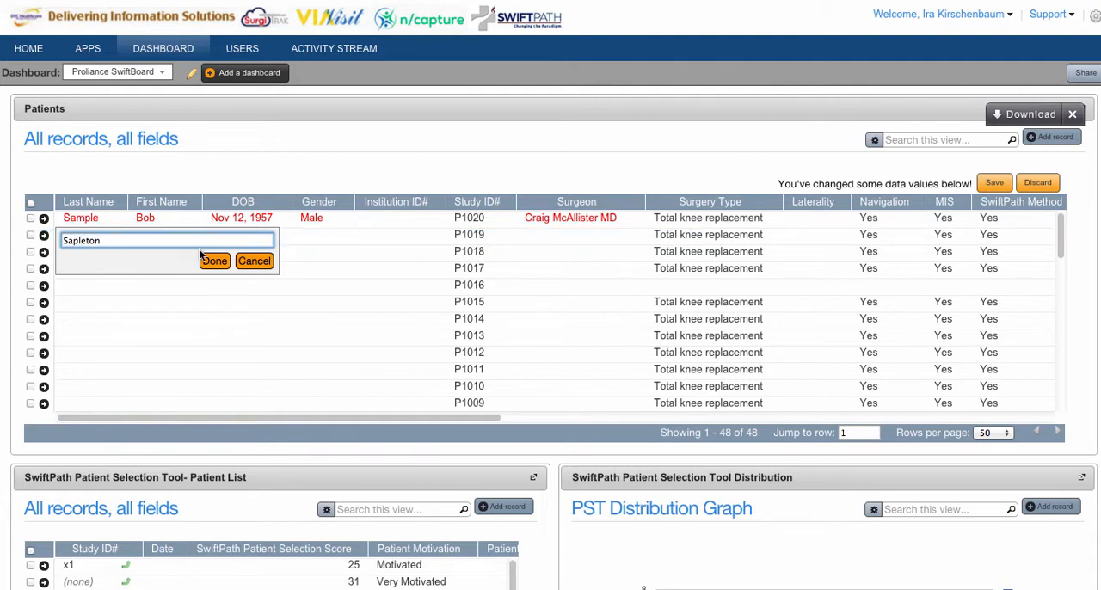
pyautogui.click(69, 242)
pyautogui.write('t')
pyautogui.moveTo(115, 240); pyautogui.dragTo(51, 241)
pyautogui.write('Sample2')
pyautogui.click(211, 262)
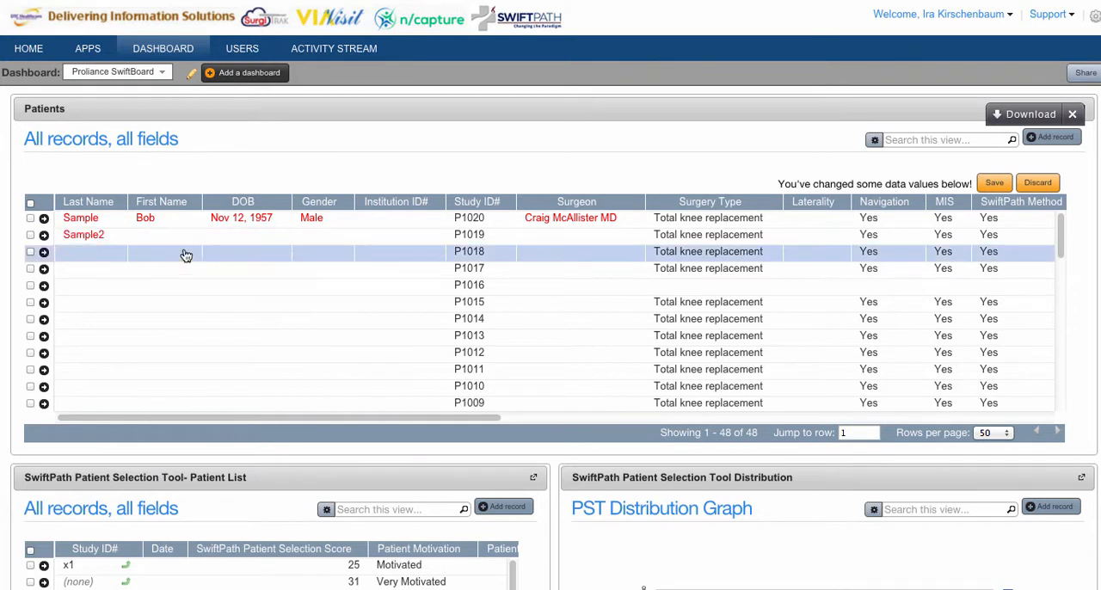
# Enter the patient's first name in the second row of the Patients table
pyautogui.click(172, 239)
pyautogui.write('Bo')
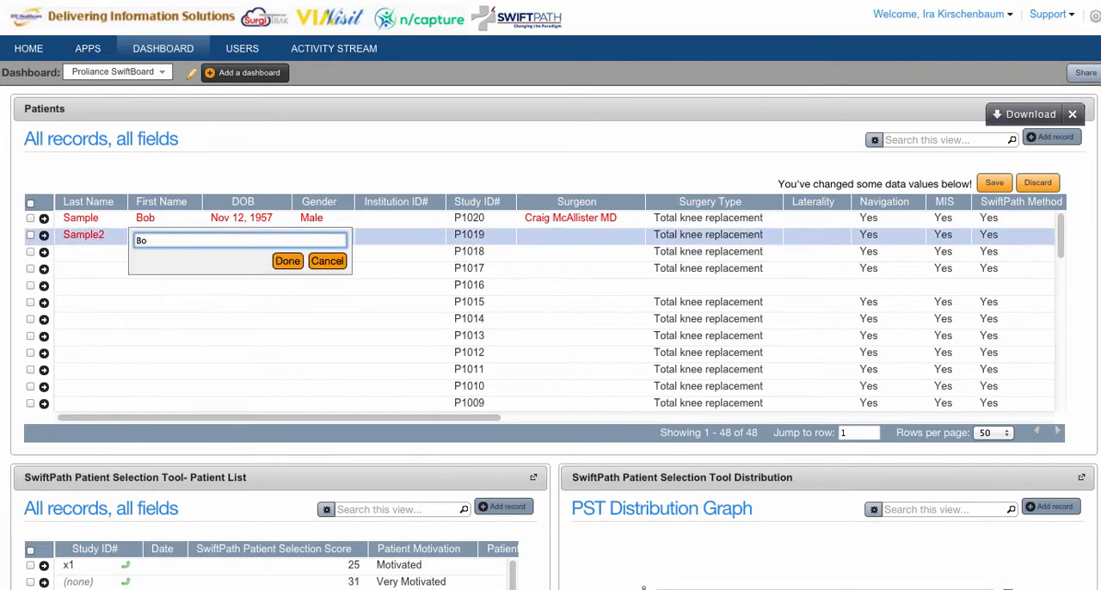
pyautogui.write('b2')
pyautogui.click(291, 264)
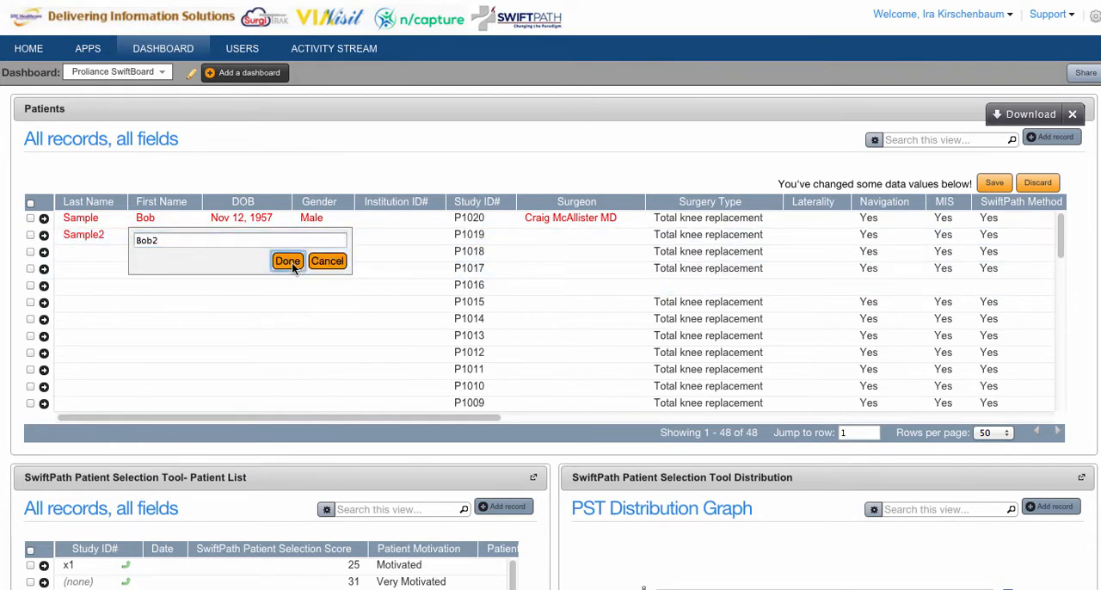
# Set the second-row patient's date of birth by choosing its month, year and day in the calendar
pyautogui.click(268, 239)
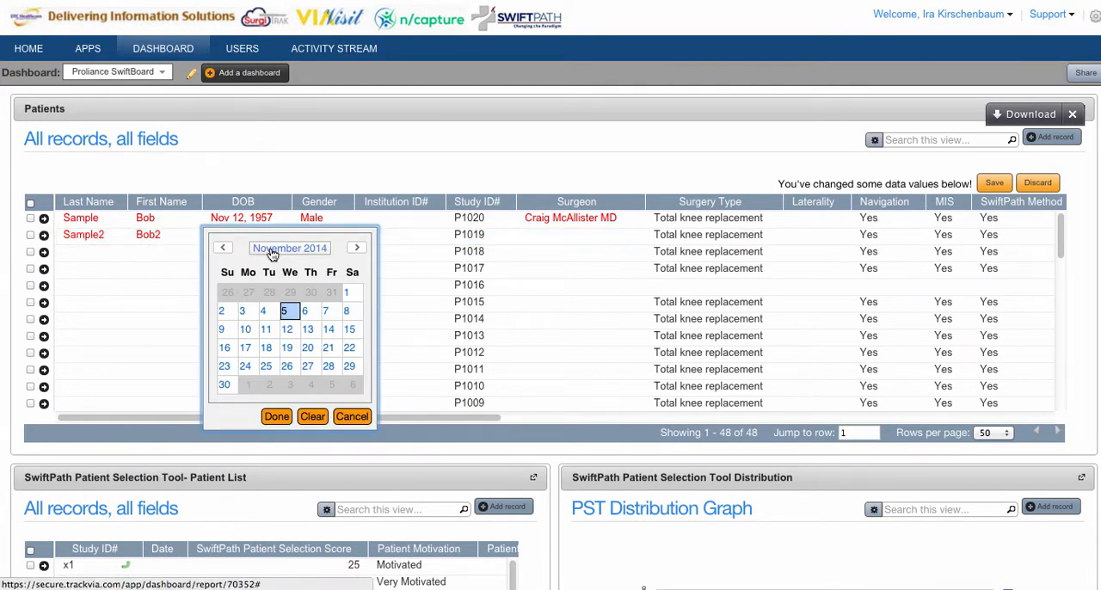
pyautogui.click(272, 251)
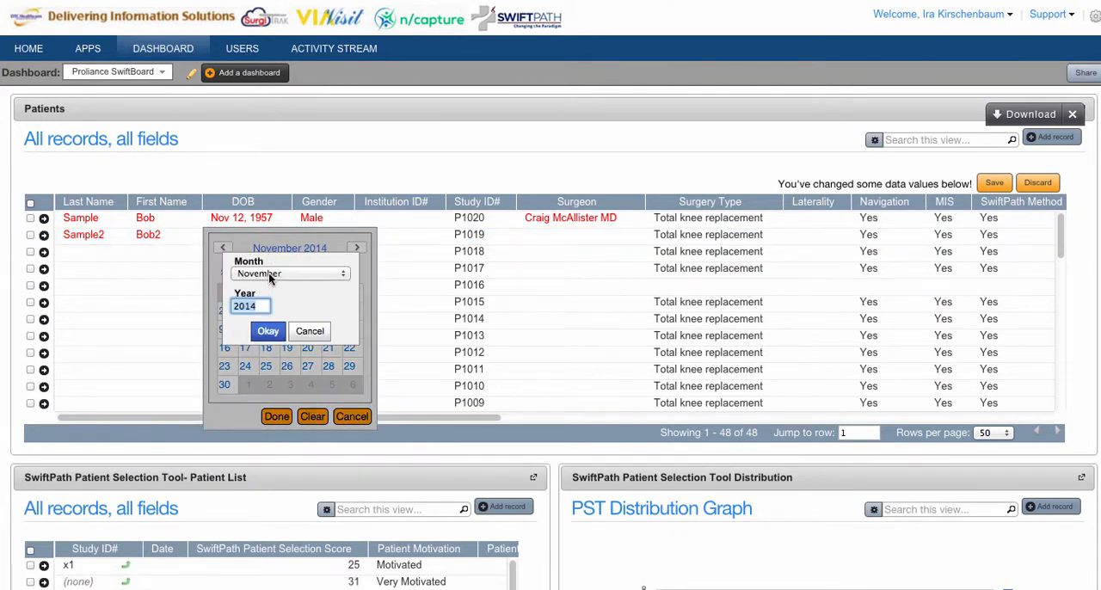
pyautogui.click(268, 273)
pyautogui.click(270, 197)
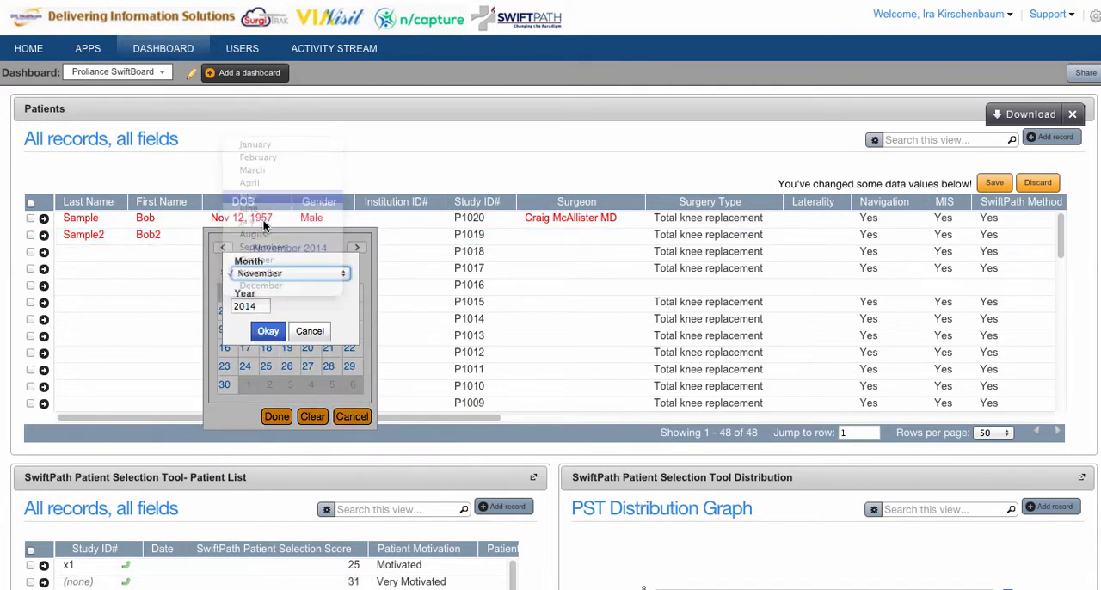
pyautogui.click(251, 307)
pyautogui.press('BackSpace')
pyautogui.press('BackSpace')
pyautogui.press('BackSpace')
pyautogui.press('BackSpace')
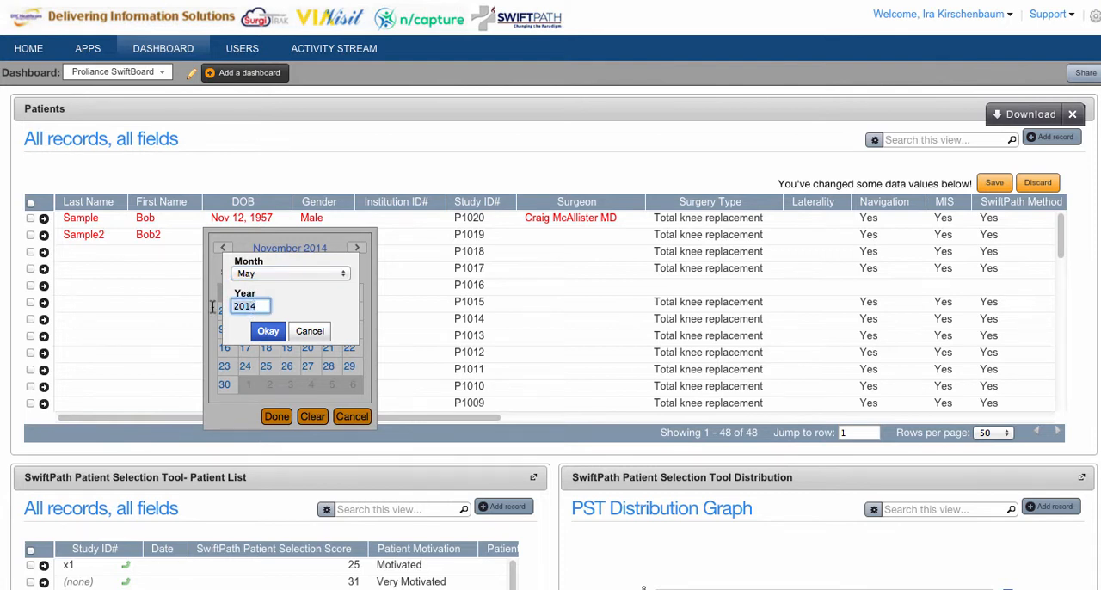
pyautogui.write('1965')
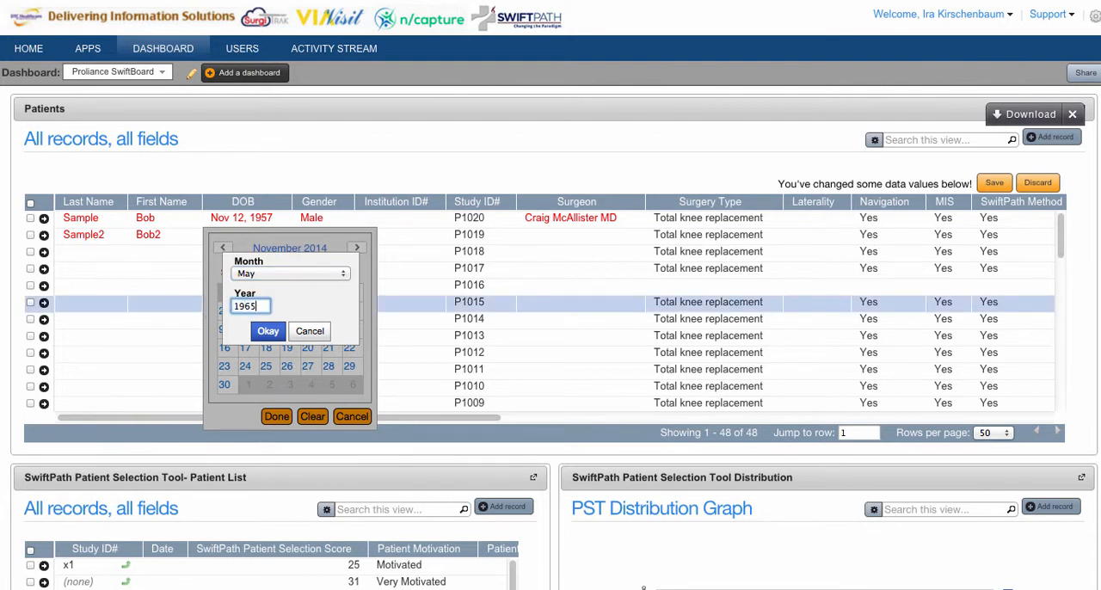
pyautogui.click(267, 332)
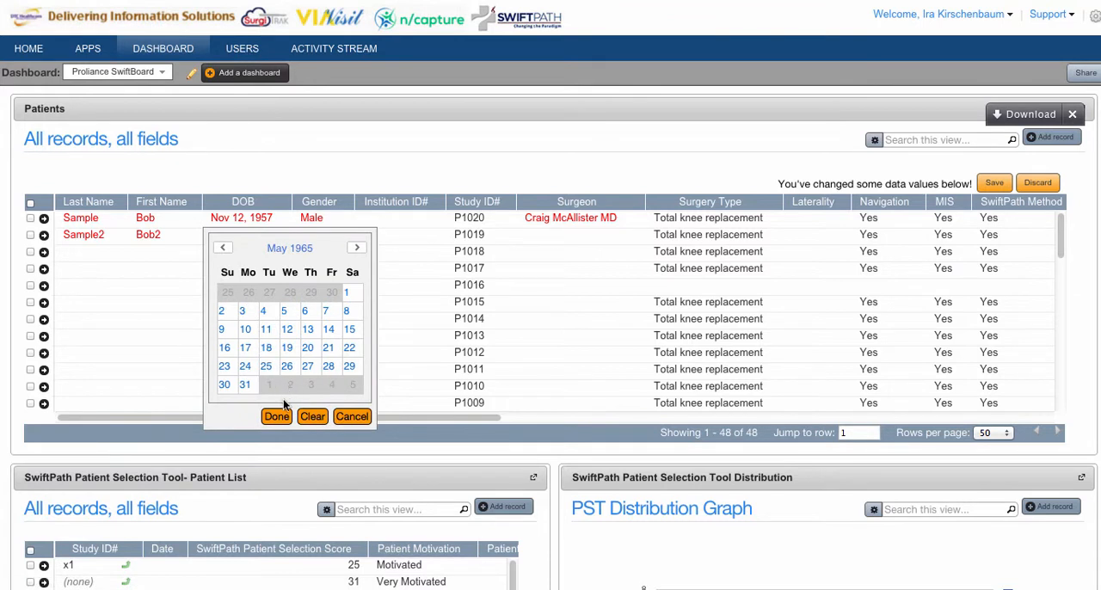
pyautogui.click(287, 348)
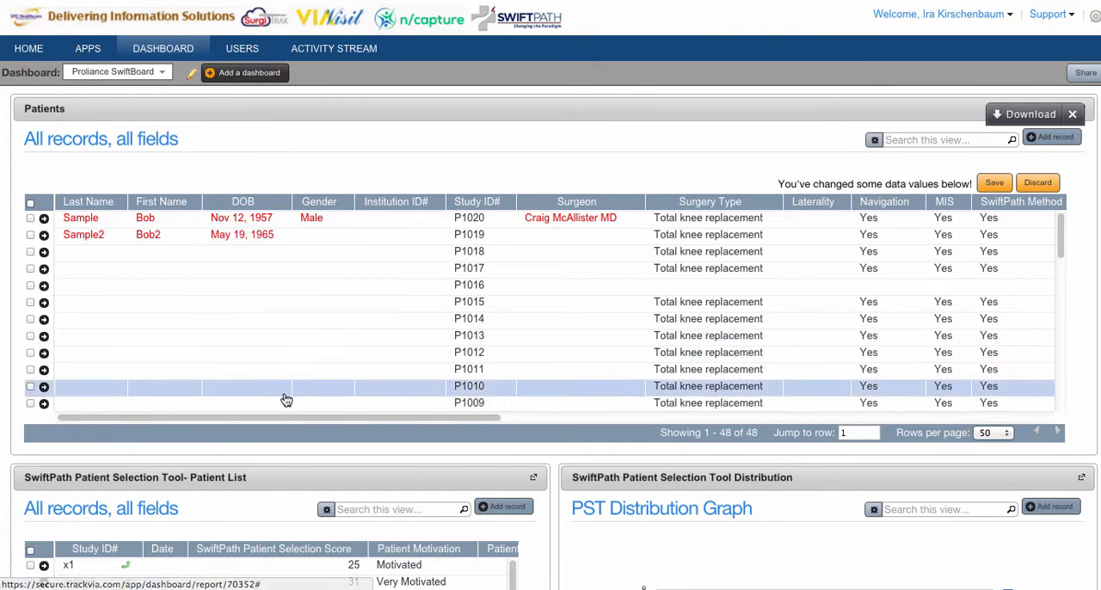
# Set the gender of the patient in the second row to Male
pyautogui.click(327, 245)
pyautogui.click(305, 239)
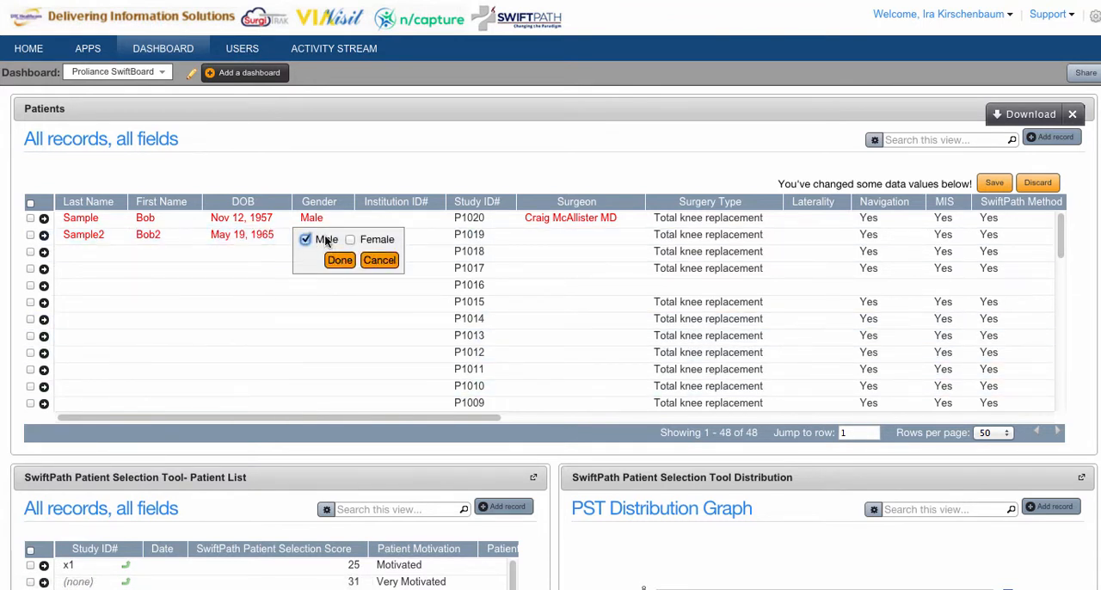
pyautogui.click(339, 261)
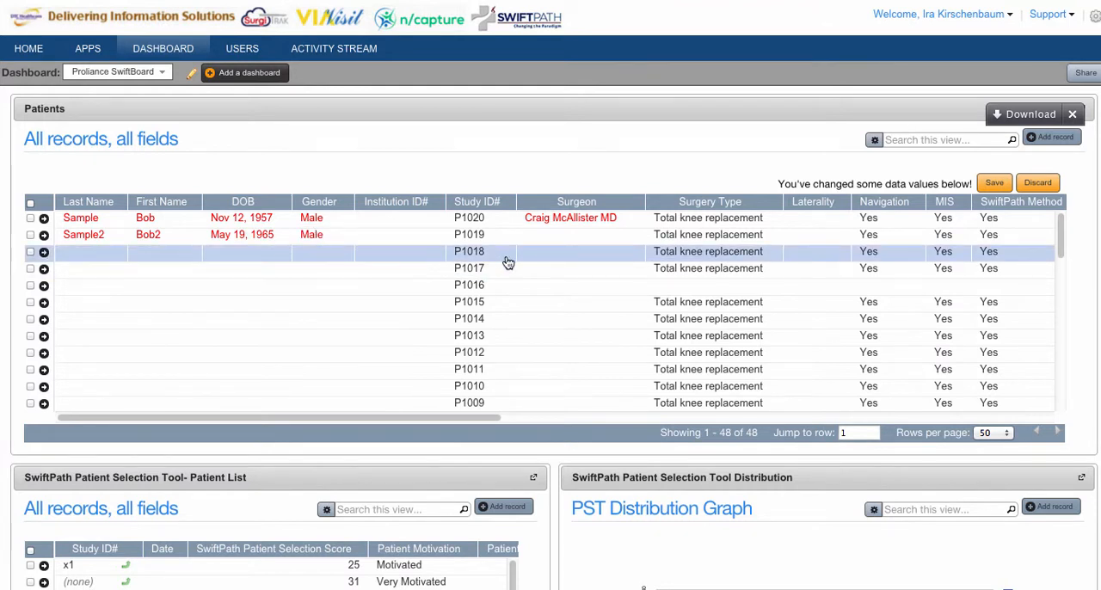
# Assign the second listed surgeon to the second-row patient and save the changes to the Patients table
pyautogui.click(560, 237)
pyautogui.click(579, 238)
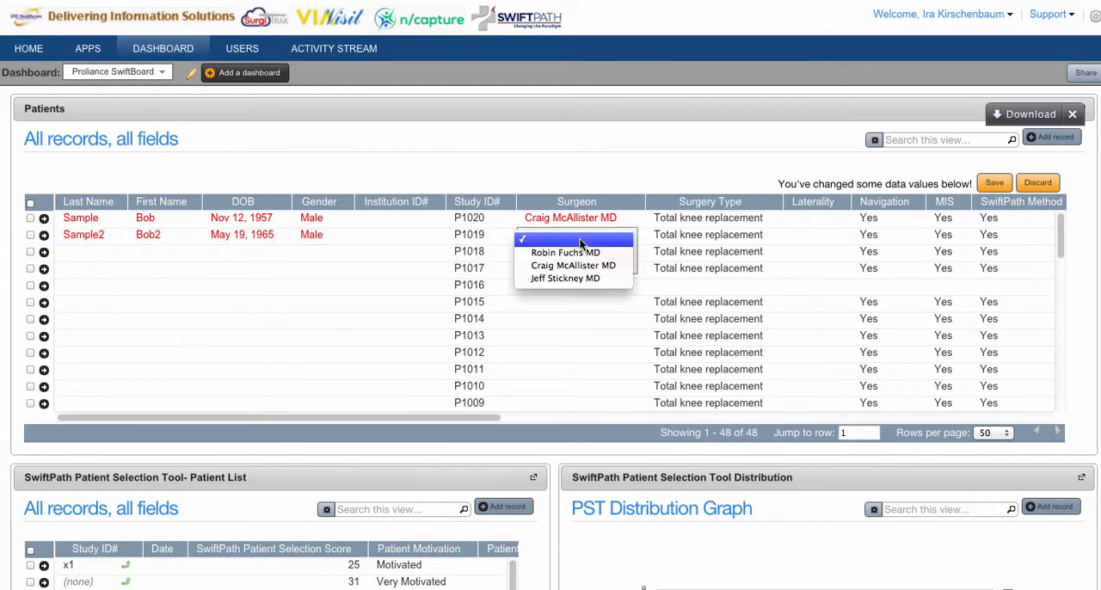
pyautogui.click(575, 265)
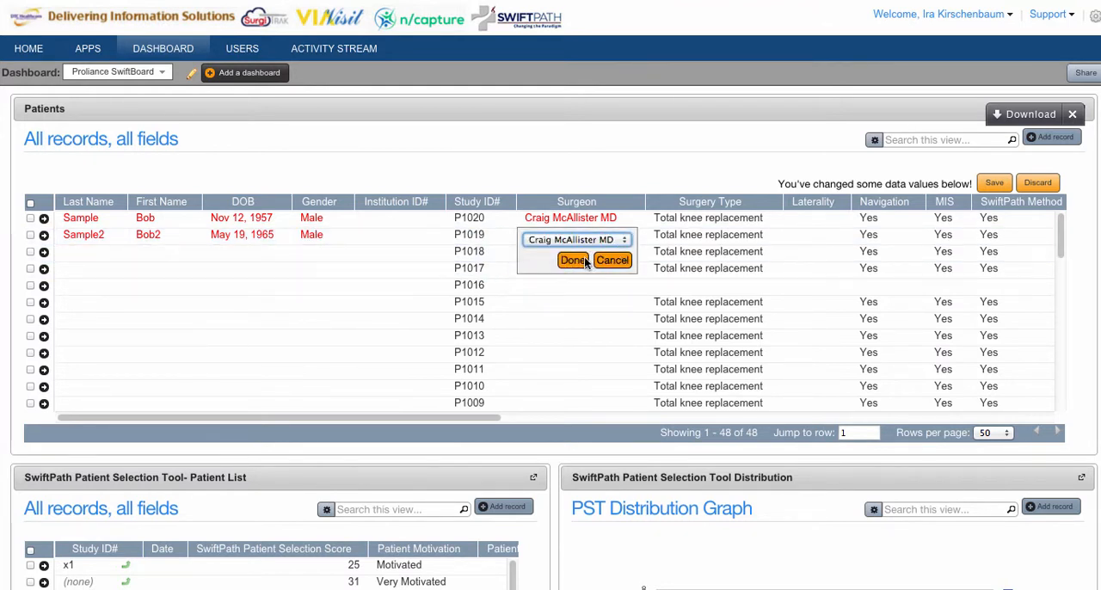
pyautogui.click(584, 261)
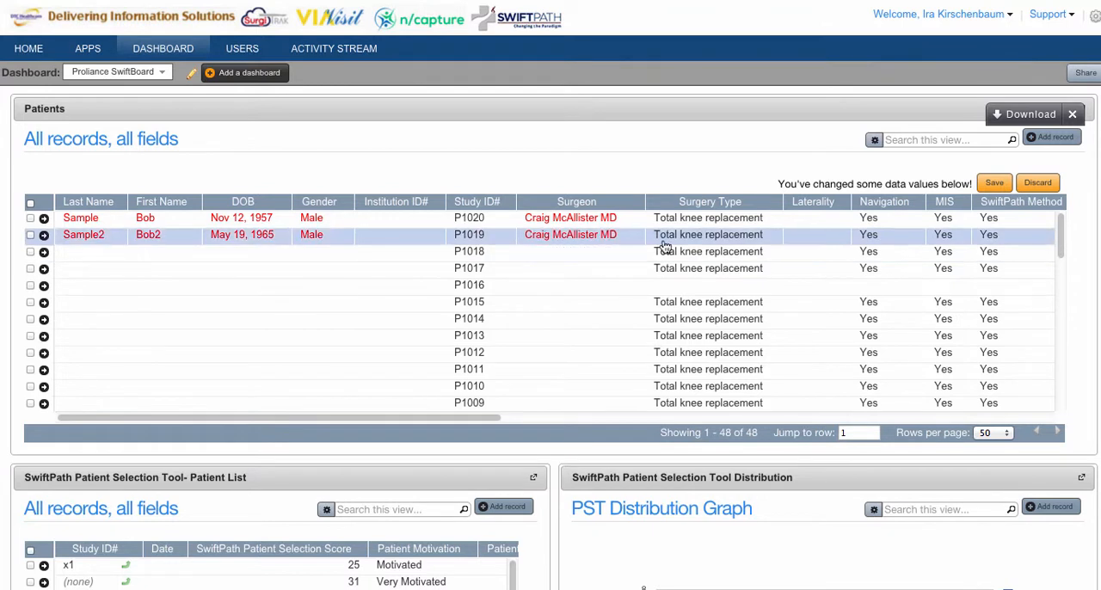
pyautogui.click(994, 187)
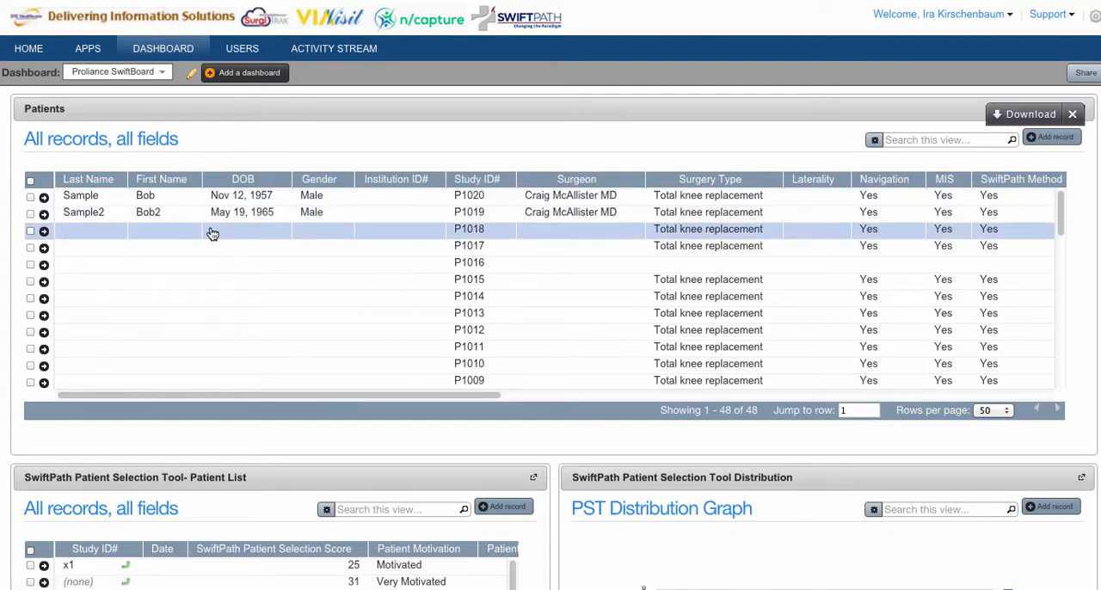
# Open the full record of the patient in the third row and examine its Patient Main form, including the Study ID# field
pyautogui.click(44, 233)
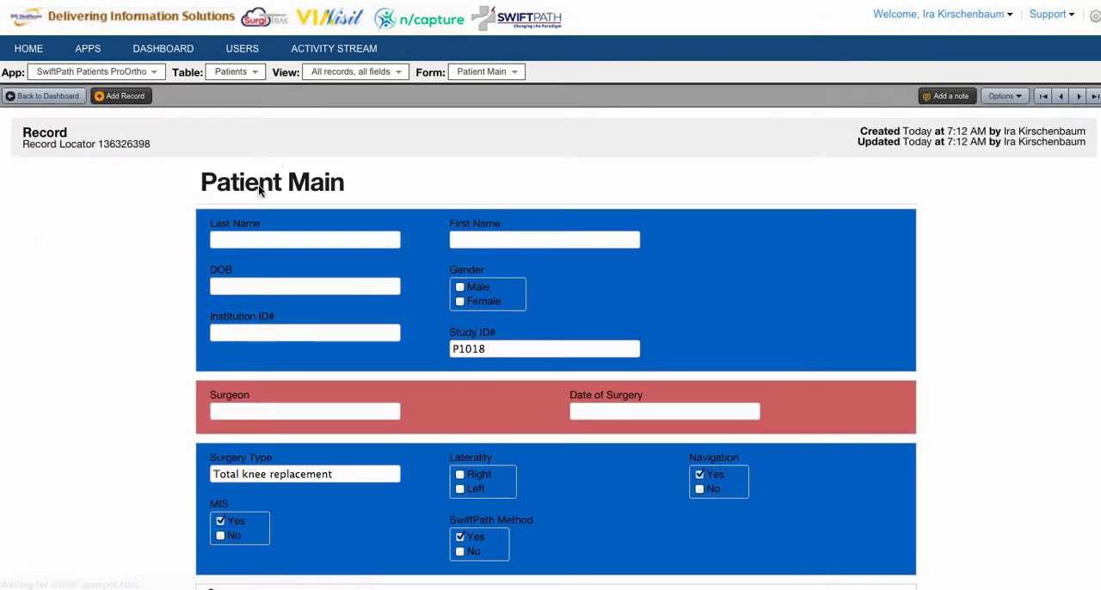
pyautogui.scroll(-1, 487, 265)
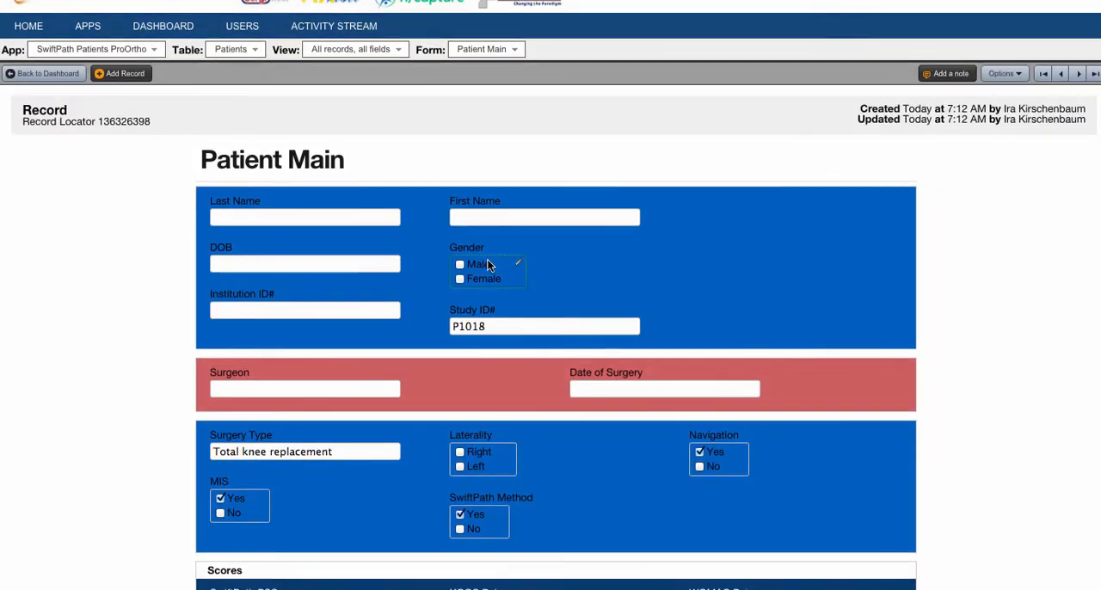
pyautogui.scroll(-2, 487, 259)
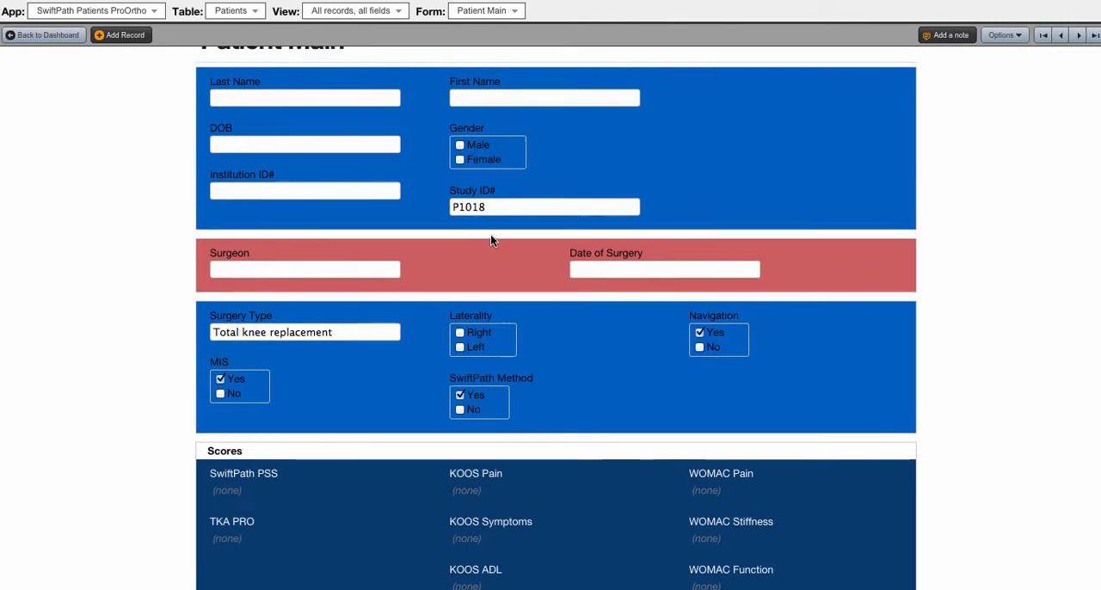
pyautogui.click(493, 209)
pyautogui.moveTo(491, 209); pyautogui.dragTo(444, 211)
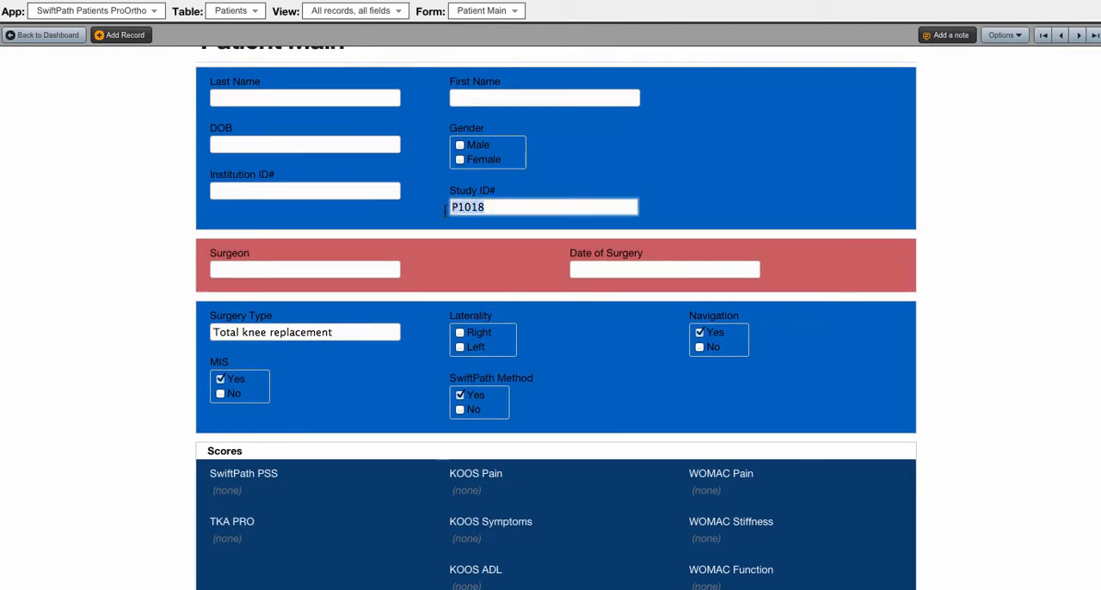
pyautogui.click(443, 209)
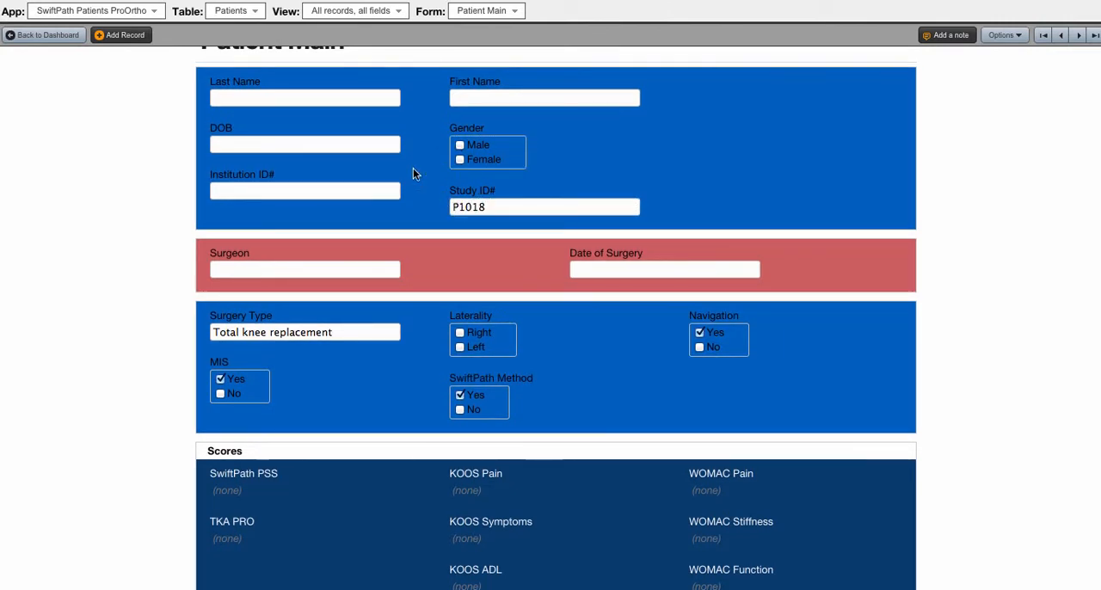
# Fill in the patient's last name and first name on the Patient Main form
pyautogui.scroll(1, 371, 183)
pyautogui.click(295, 119)
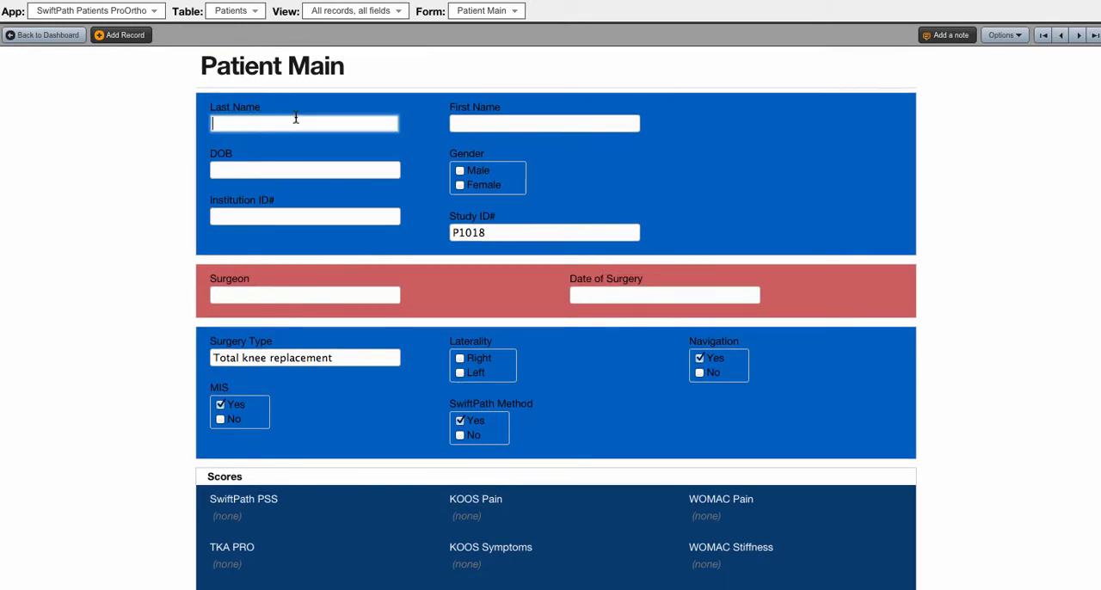
pyautogui.write('Sample')
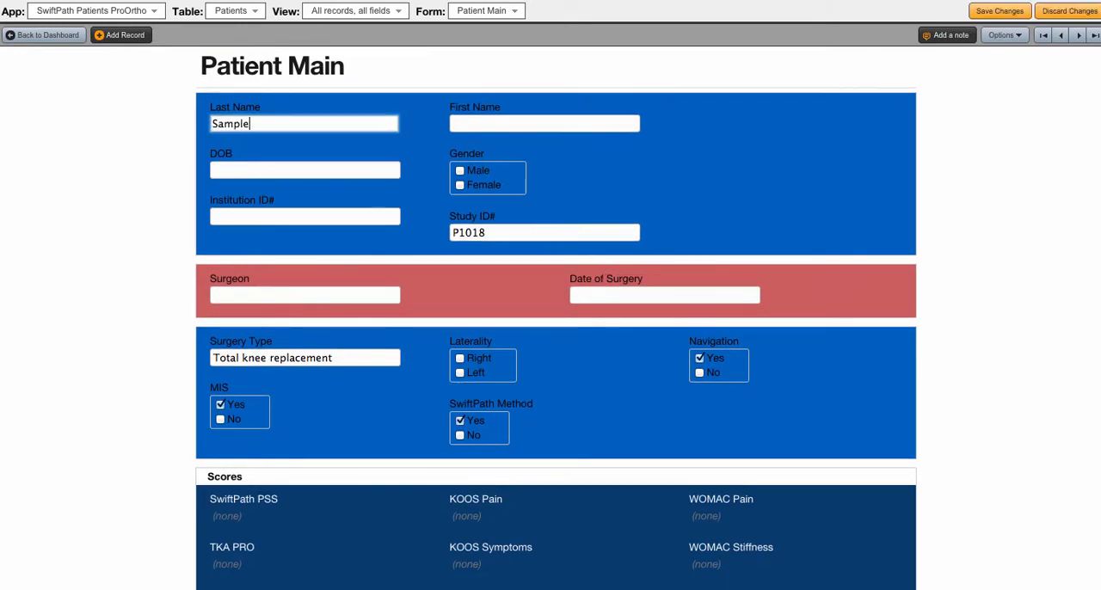
pyautogui.write('3')
pyautogui.click(478, 119)
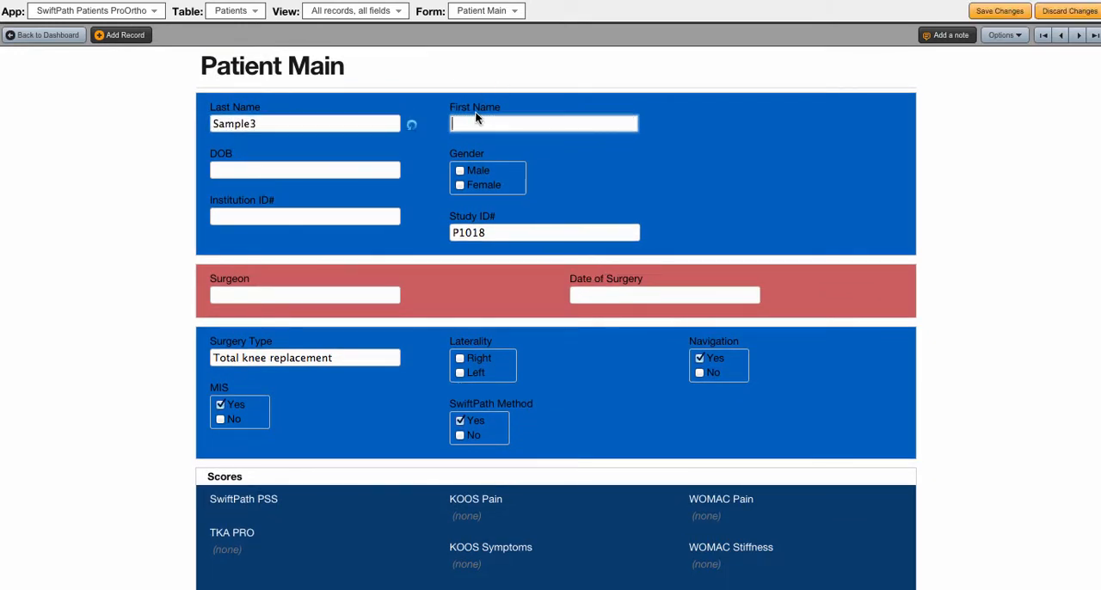
pyautogui.write('Bob3')
# Assign the second listed surgeon on the Patient Main form and save the record before returning to the dashboard
pyautogui.click(287, 298)
pyautogui.click(288, 298)
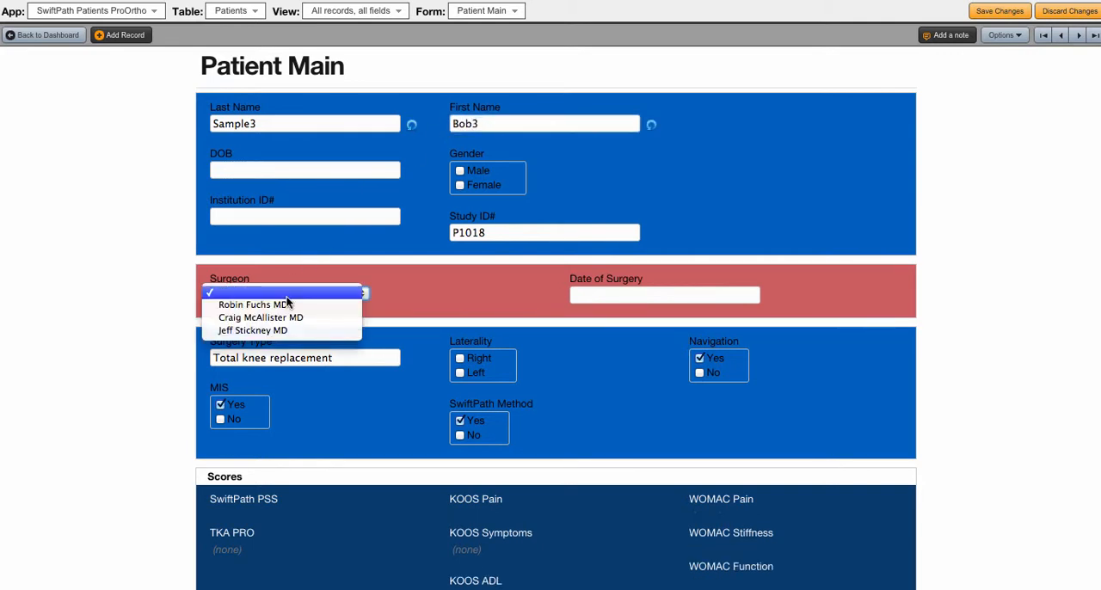
pyautogui.click(285, 317)
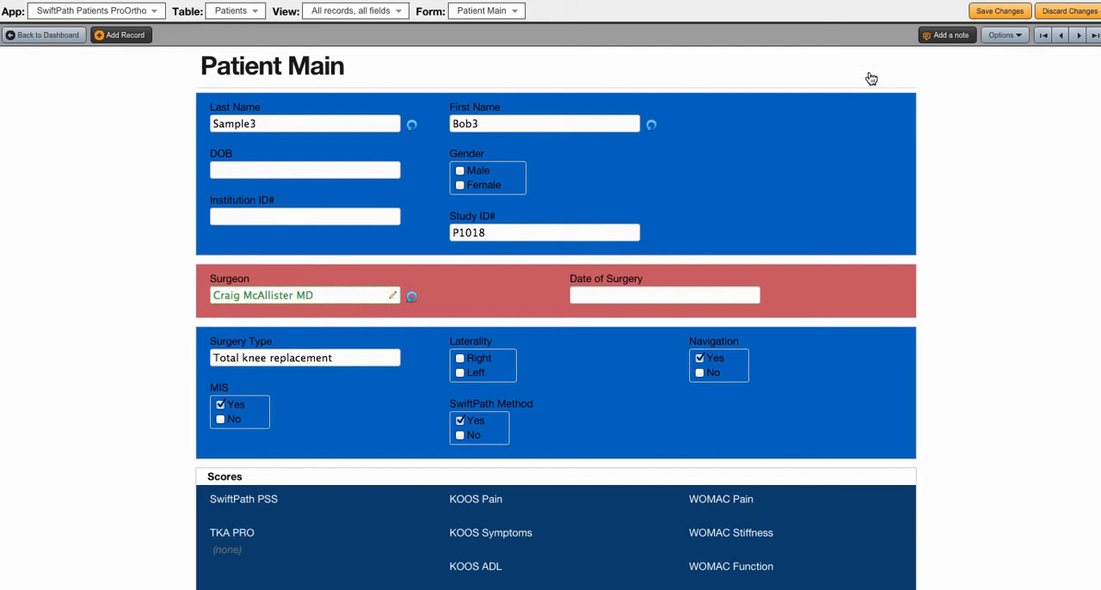
pyautogui.click(997, 11)
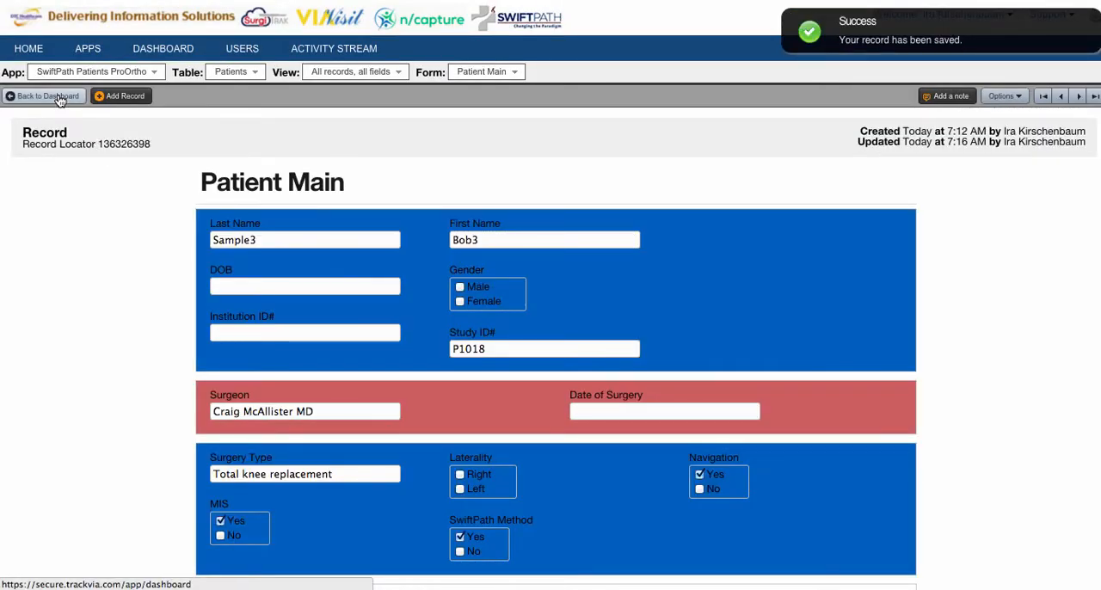
pyautogui.click(60, 100)
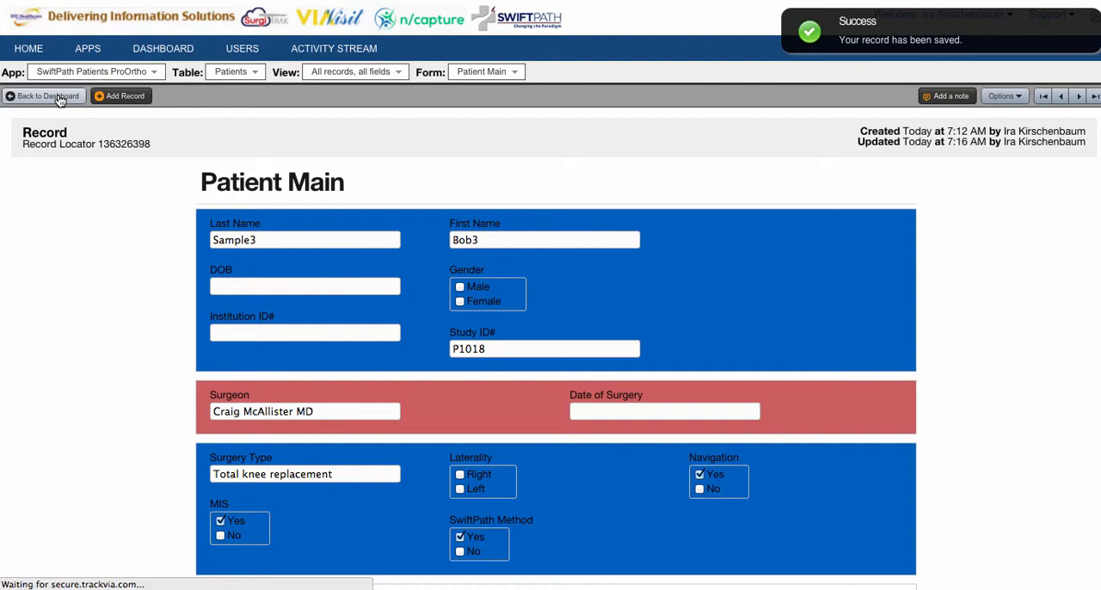